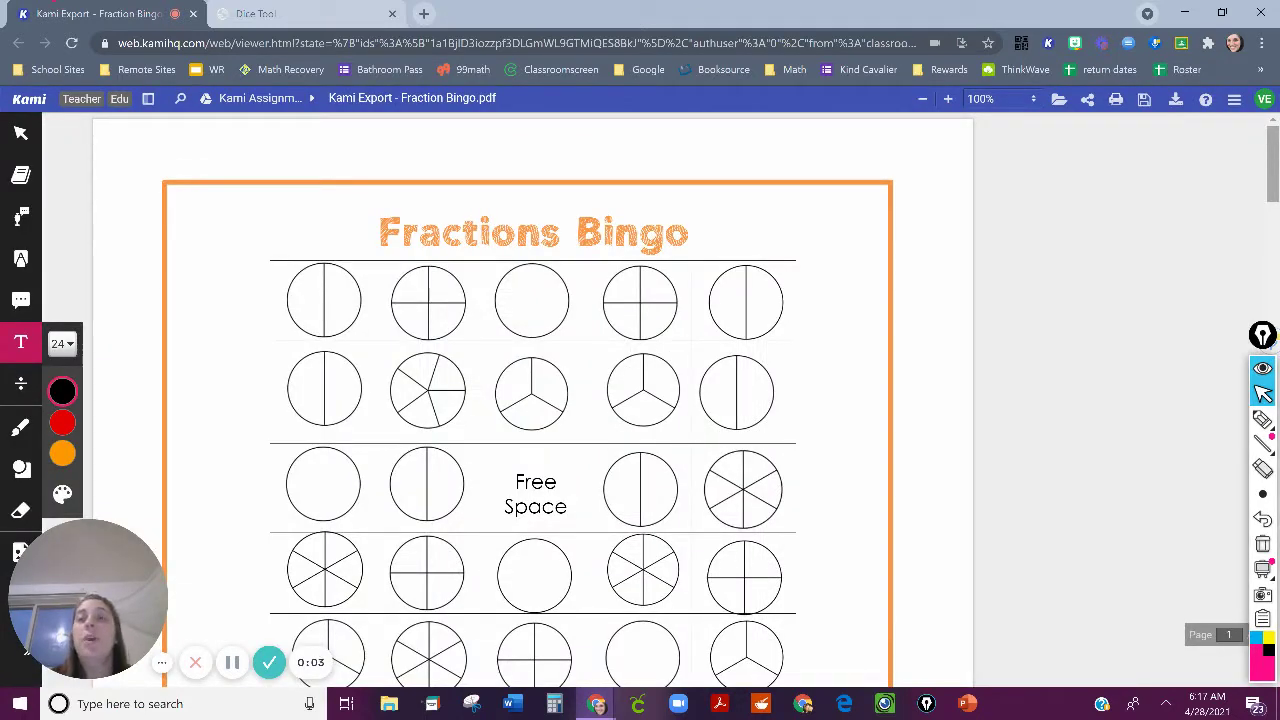
- Scroll through the Fraction Bingo pages and return to page 2's bingo card
scroll(1274, 140, down, 20)
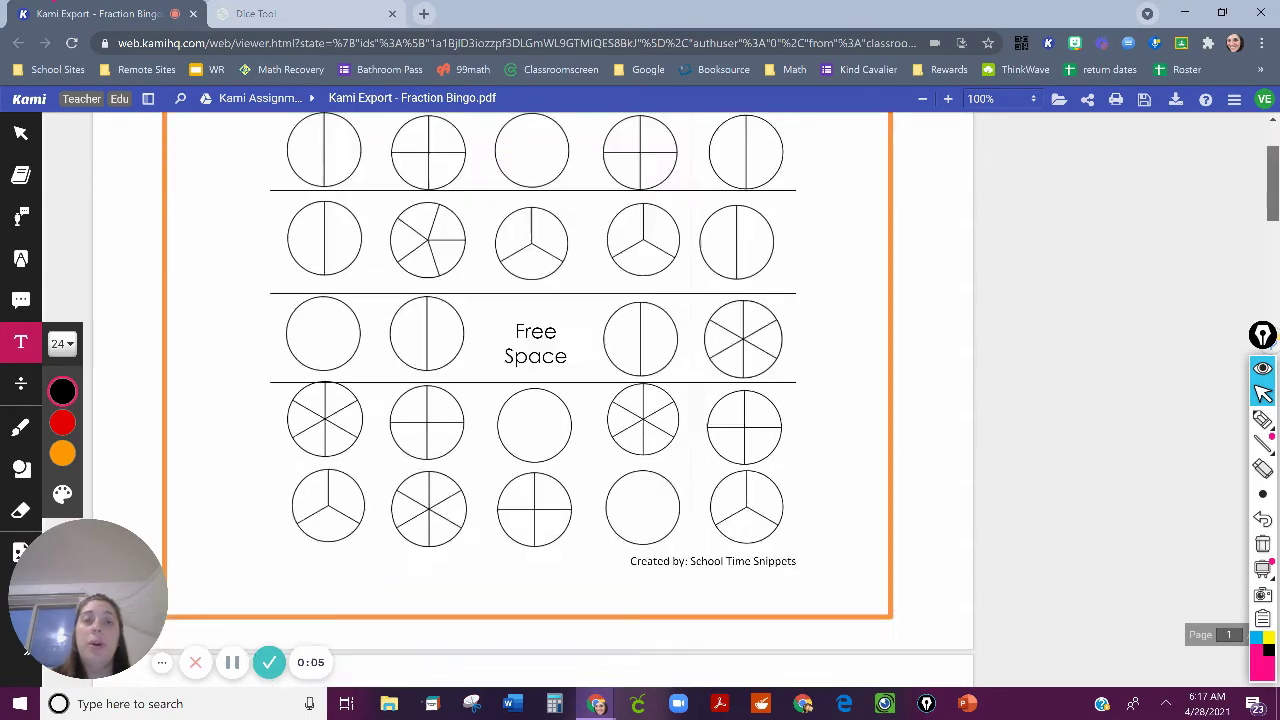
scroll(532, 400, down, 15)
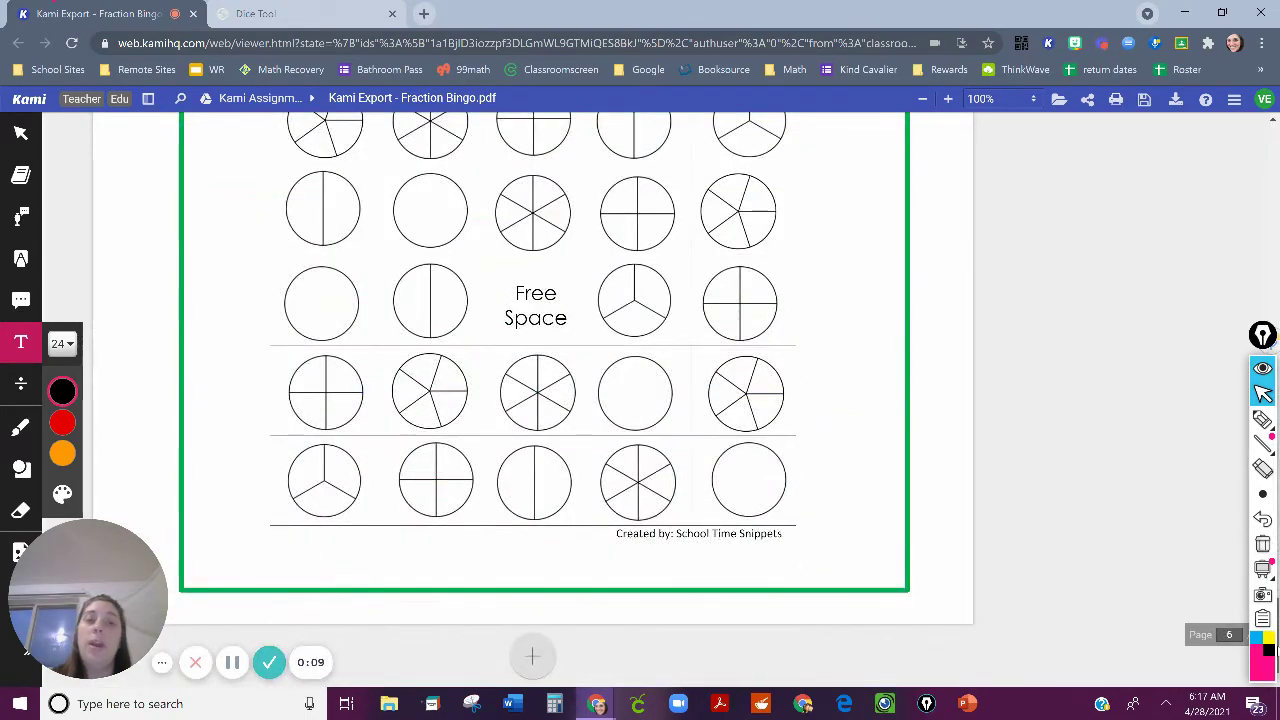
scroll(532, 400, up, 12)
scroll(1268, 232, up, 10)
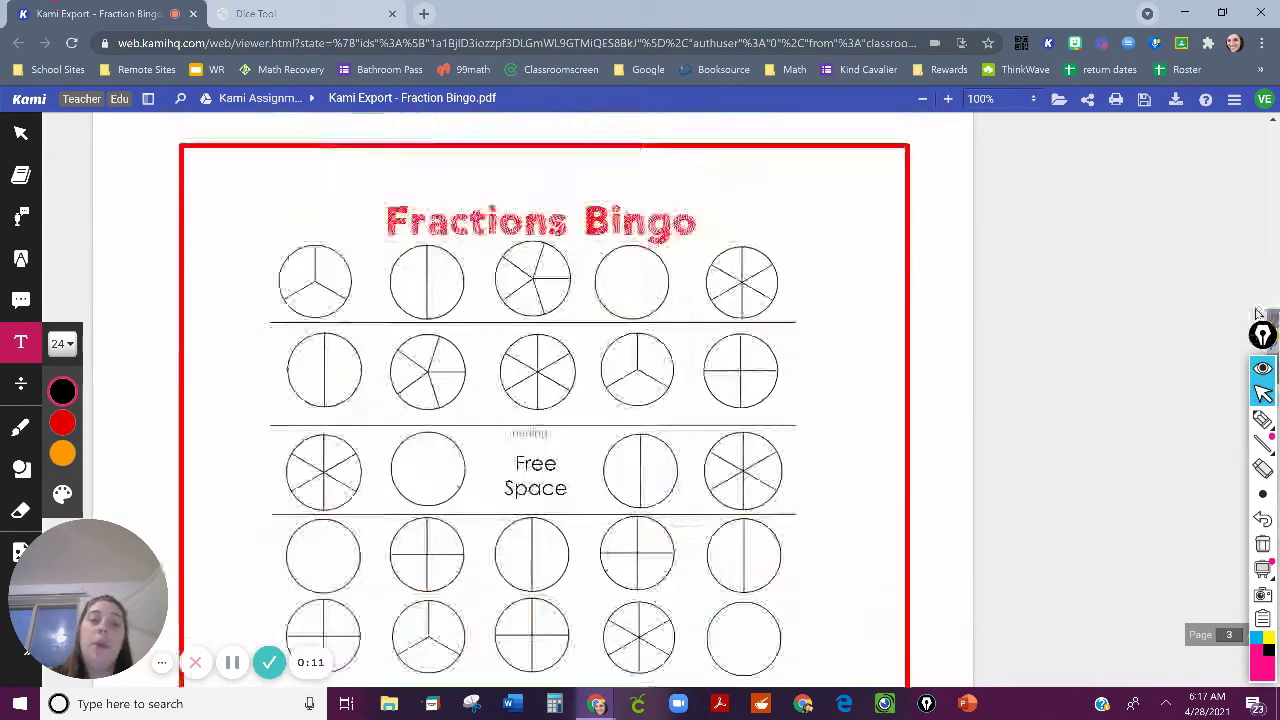
scroll(1268, 232, up, 1)
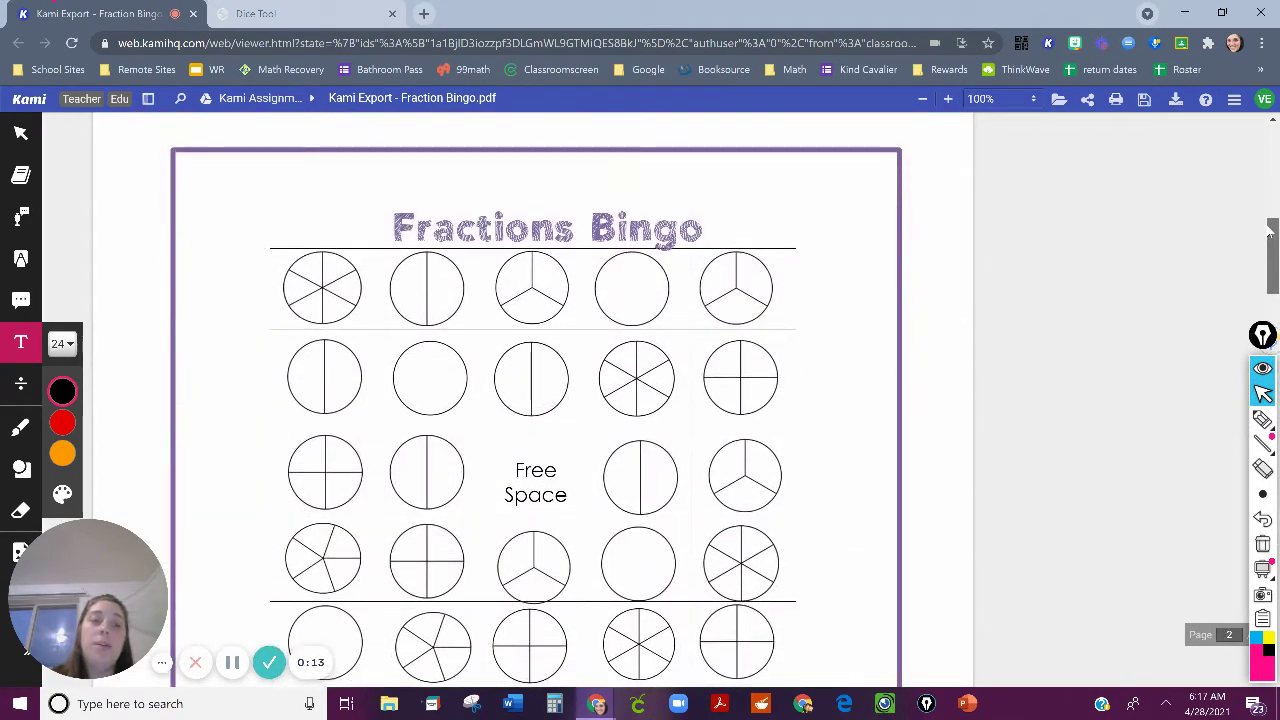
scroll(700, 400, down, 1)
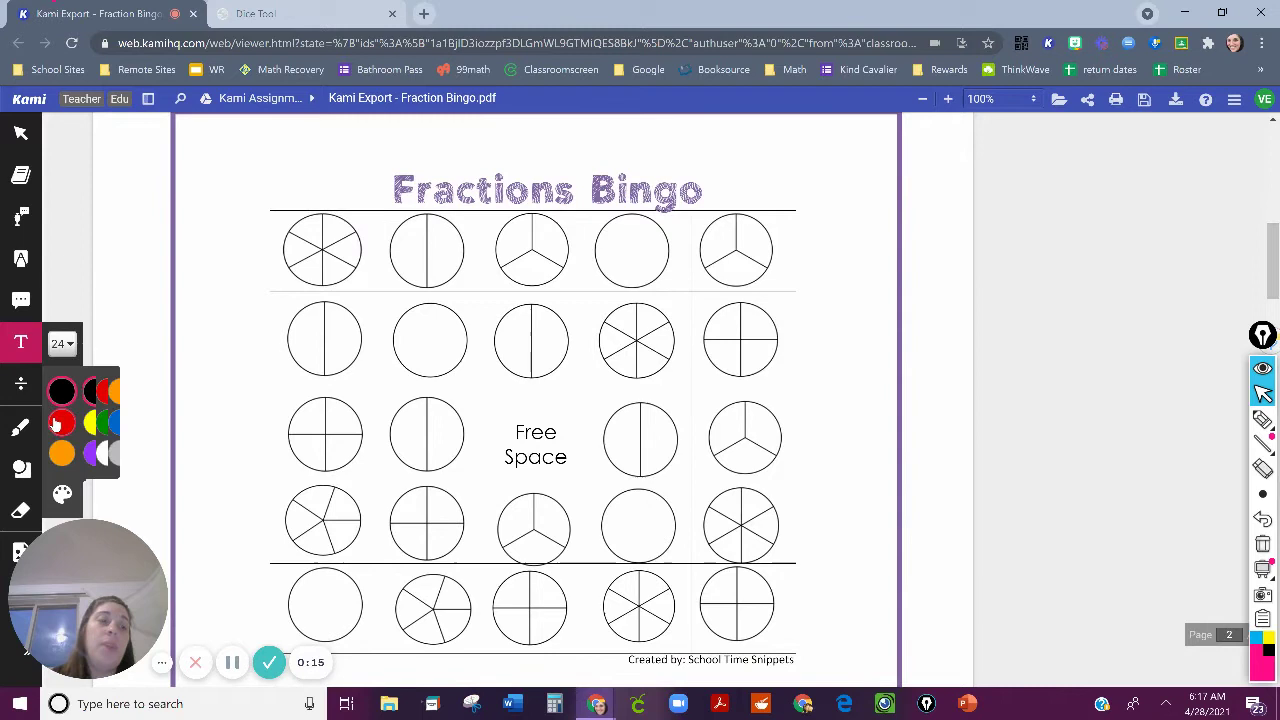
- Draw a two-stroke magenta X over page 2's Free Space with the size-2 Drawing pen
click(20, 427)
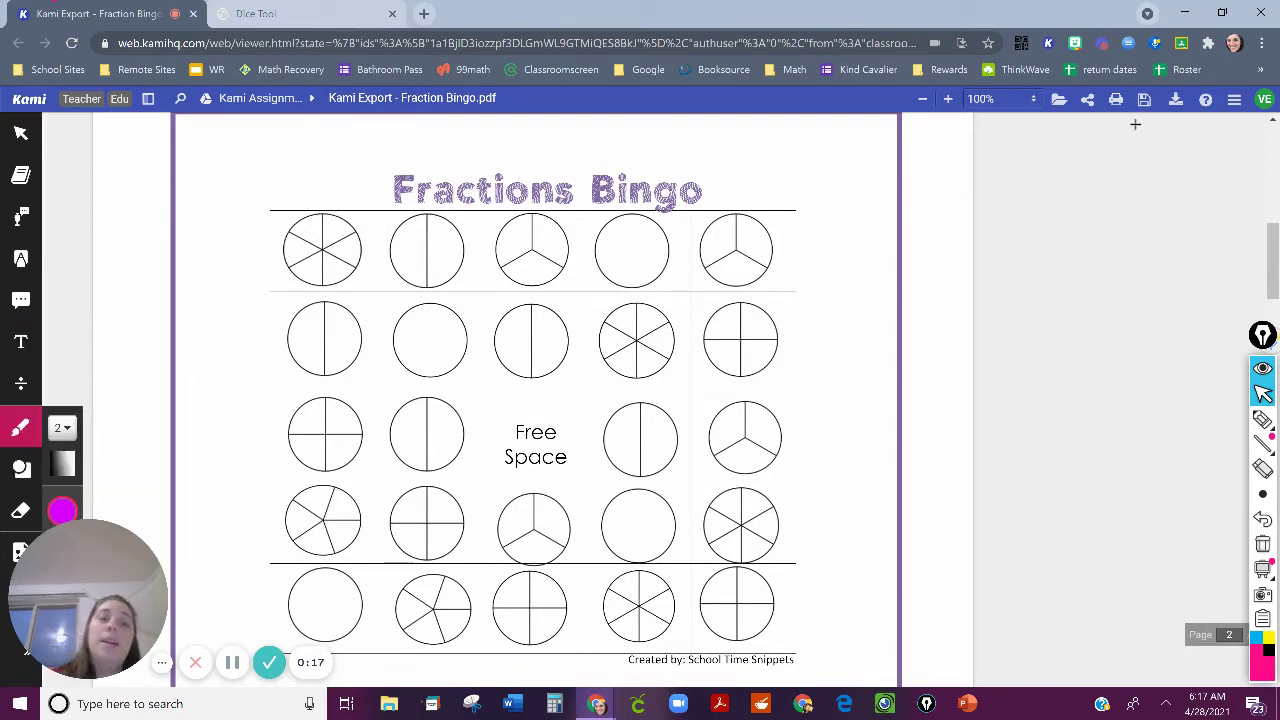
drag(493, 400, 578, 474)
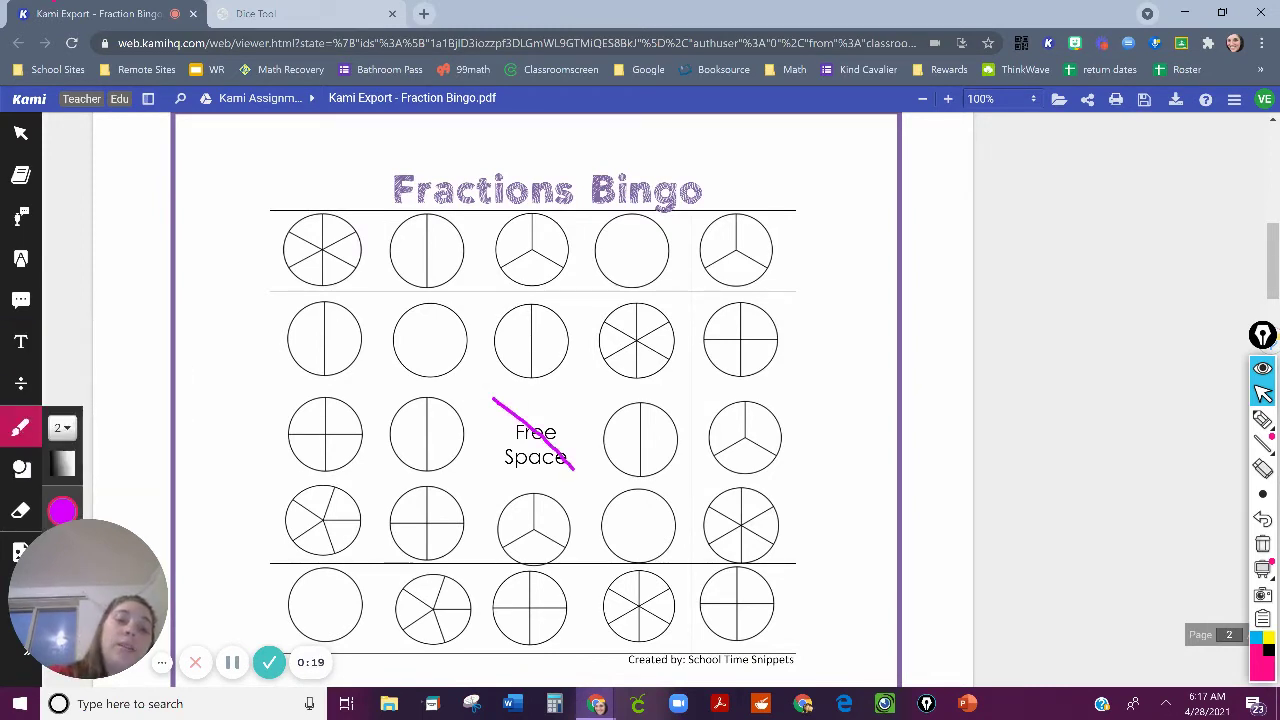
drag(591, 394, 496, 480)
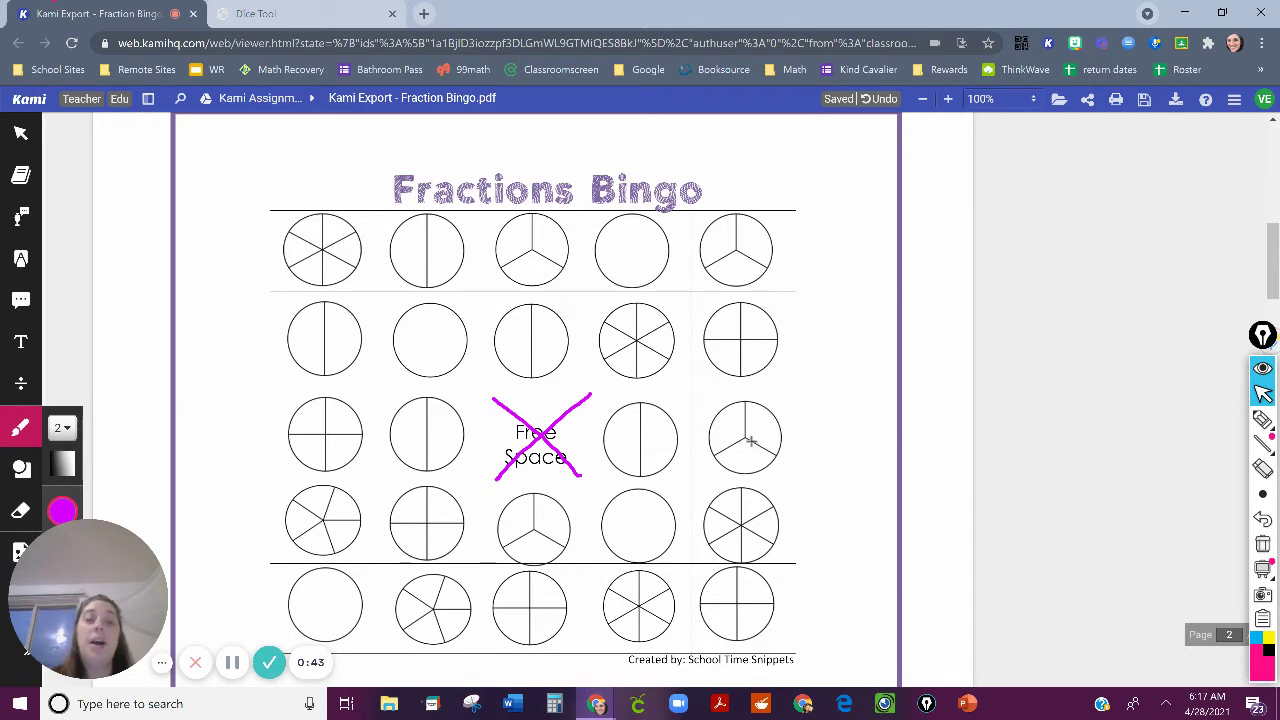
- In the Dice Tool, add two dice, roll them, and stack the 3 under the 1
click(240, 12)
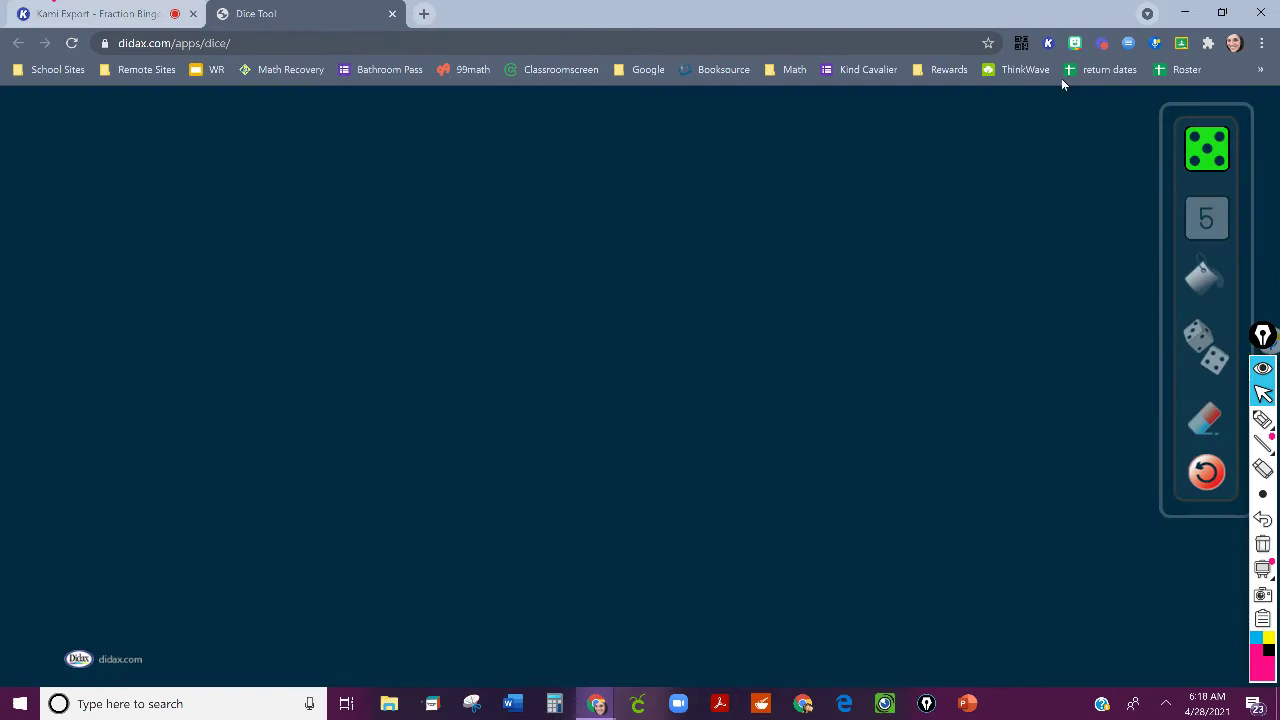
drag(1195, 160, 815, 268)
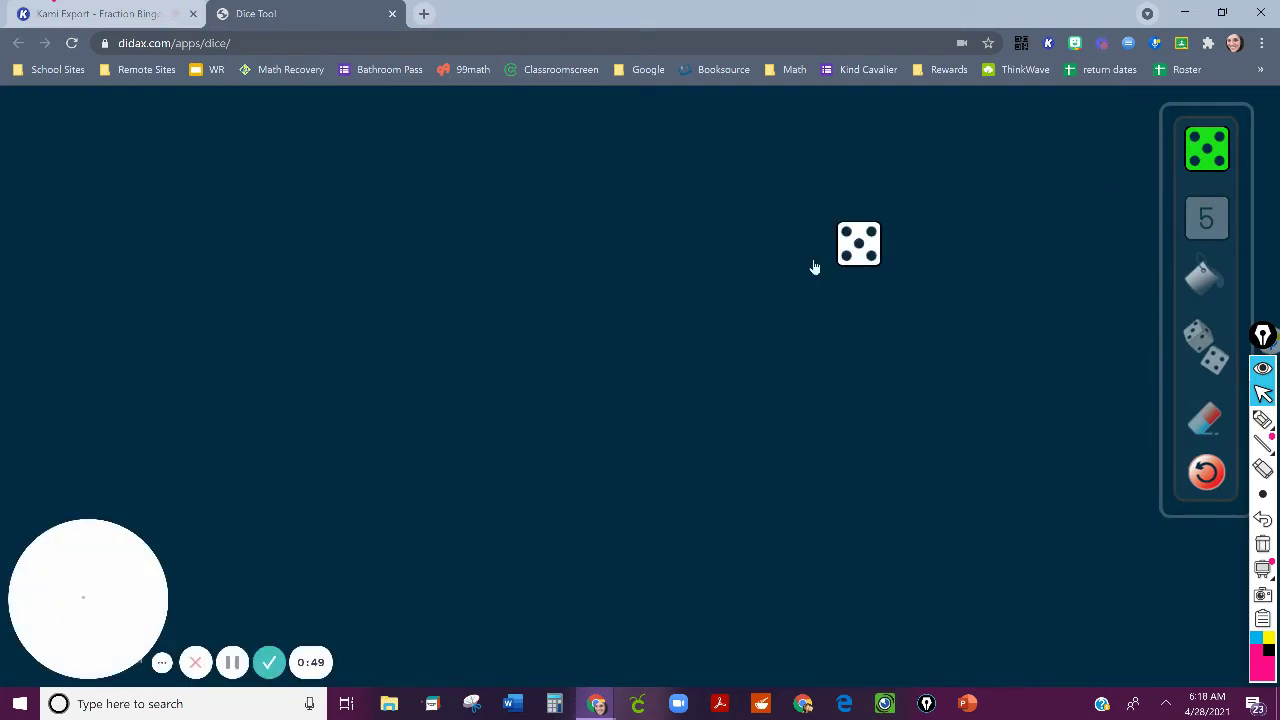
click(1214, 156)
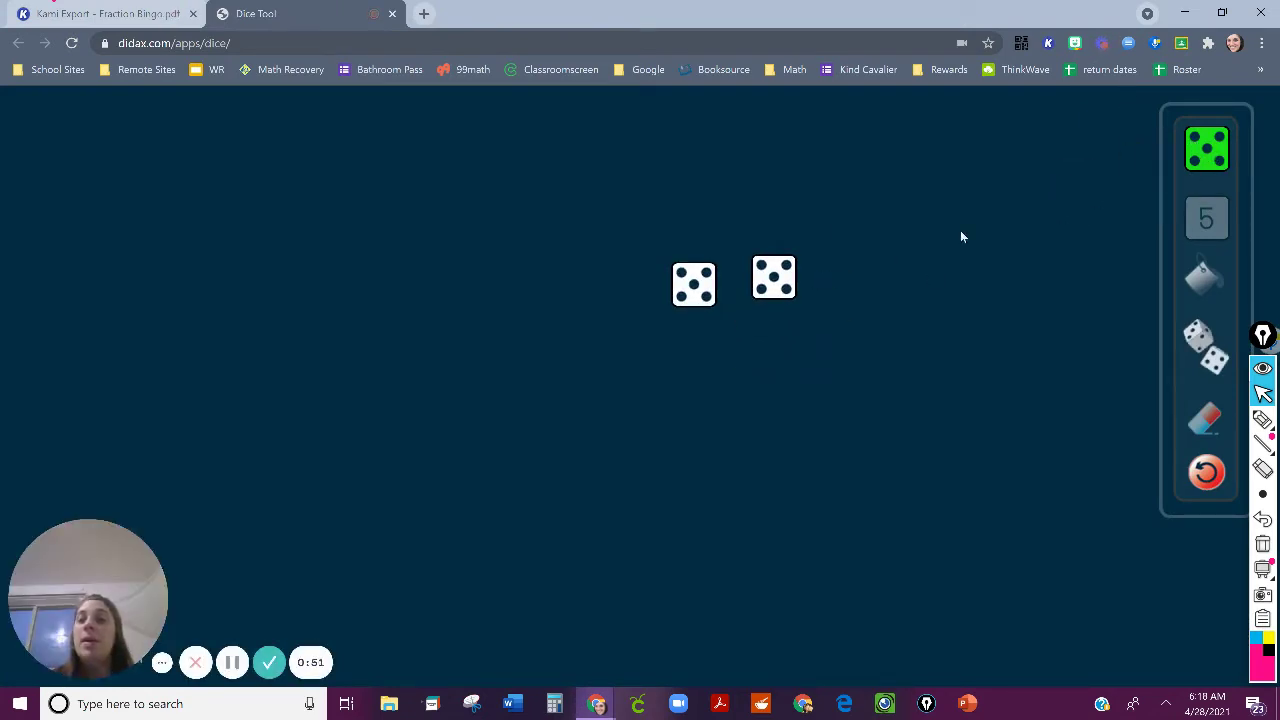
click(1207, 360)
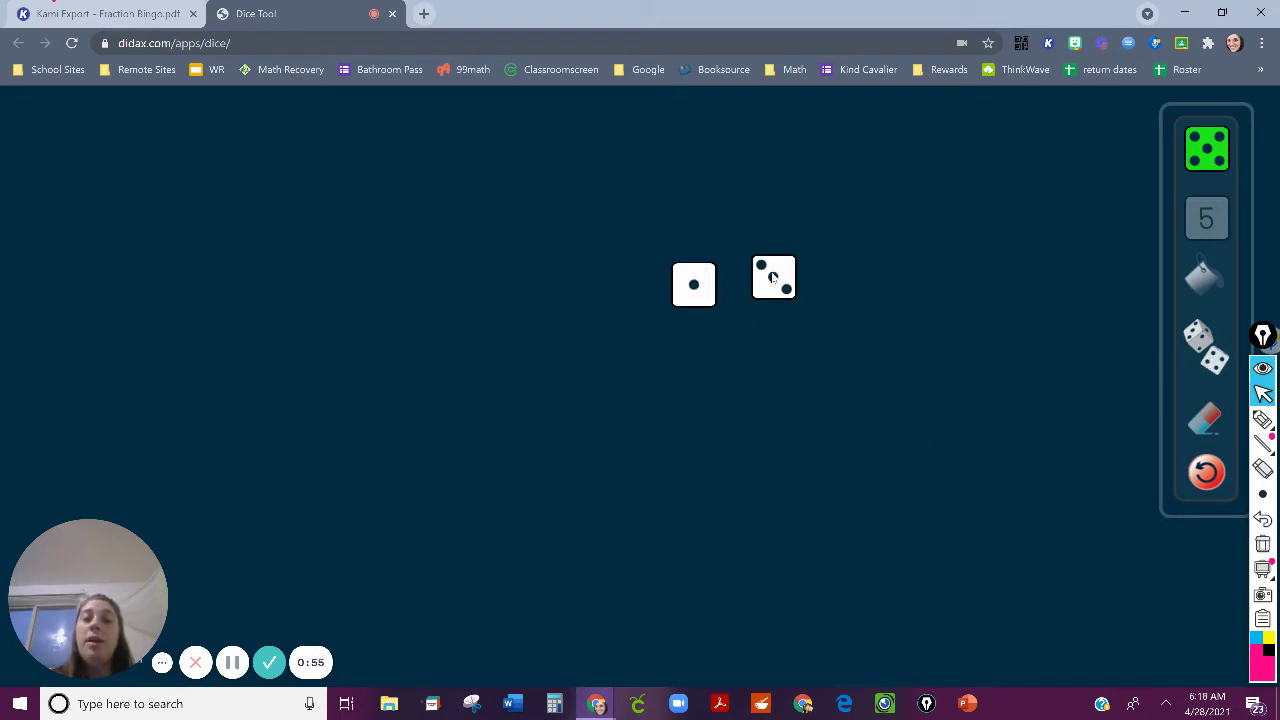
mouse_move(772, 278)
mouse_down()
mouse_move(740, 337)
mouse_move(691, 342)
mouse_up()
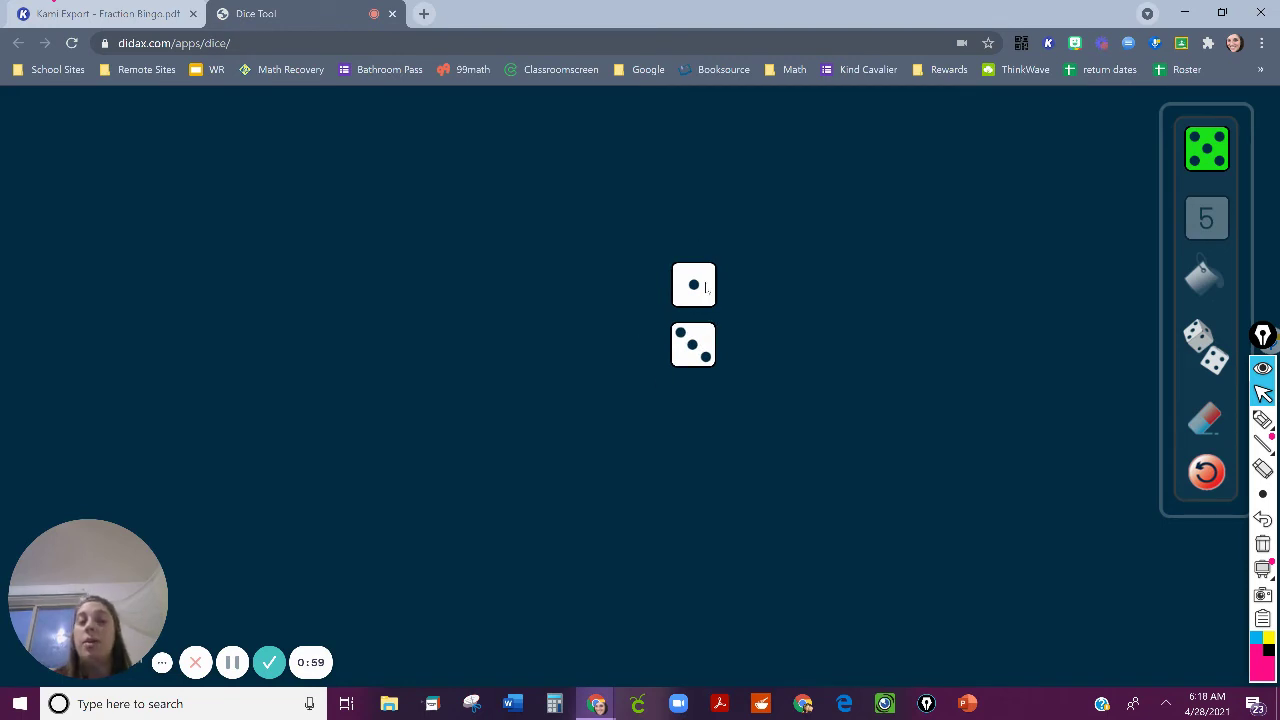
- Handwrite 1/3 beside the dice with the pen, then clear the annotation
click(1262, 443)
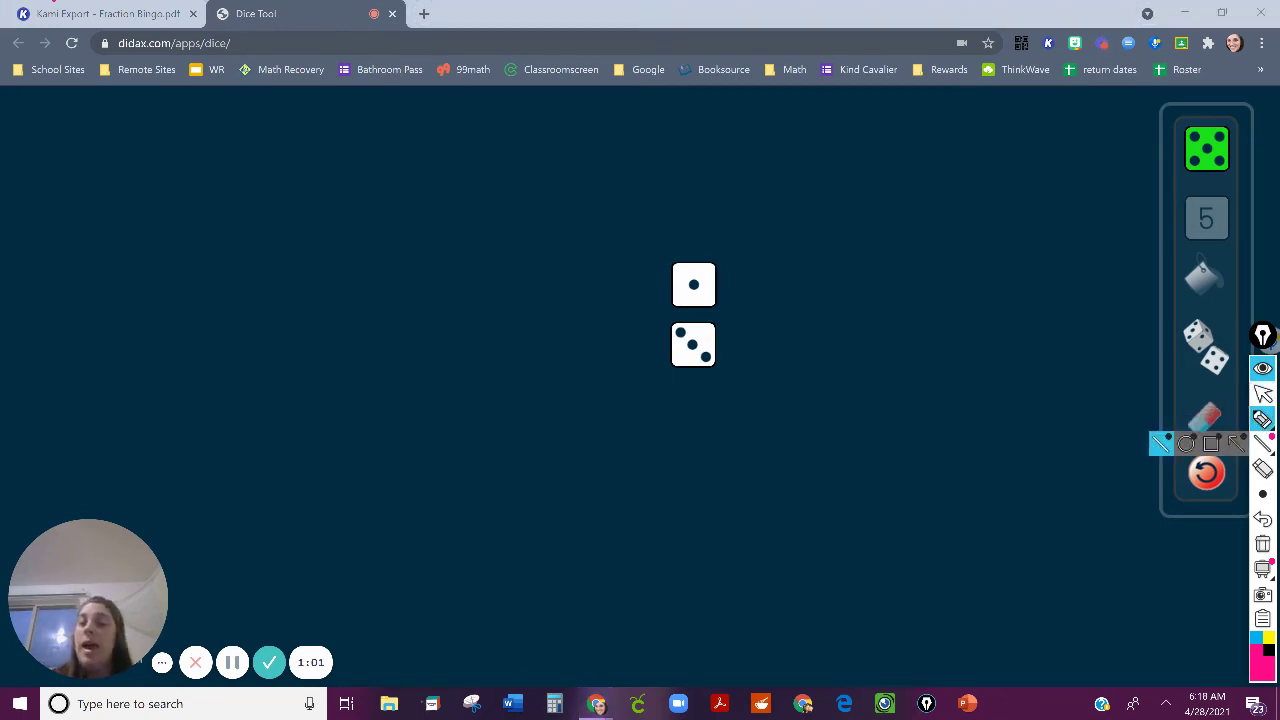
click(1160, 443)
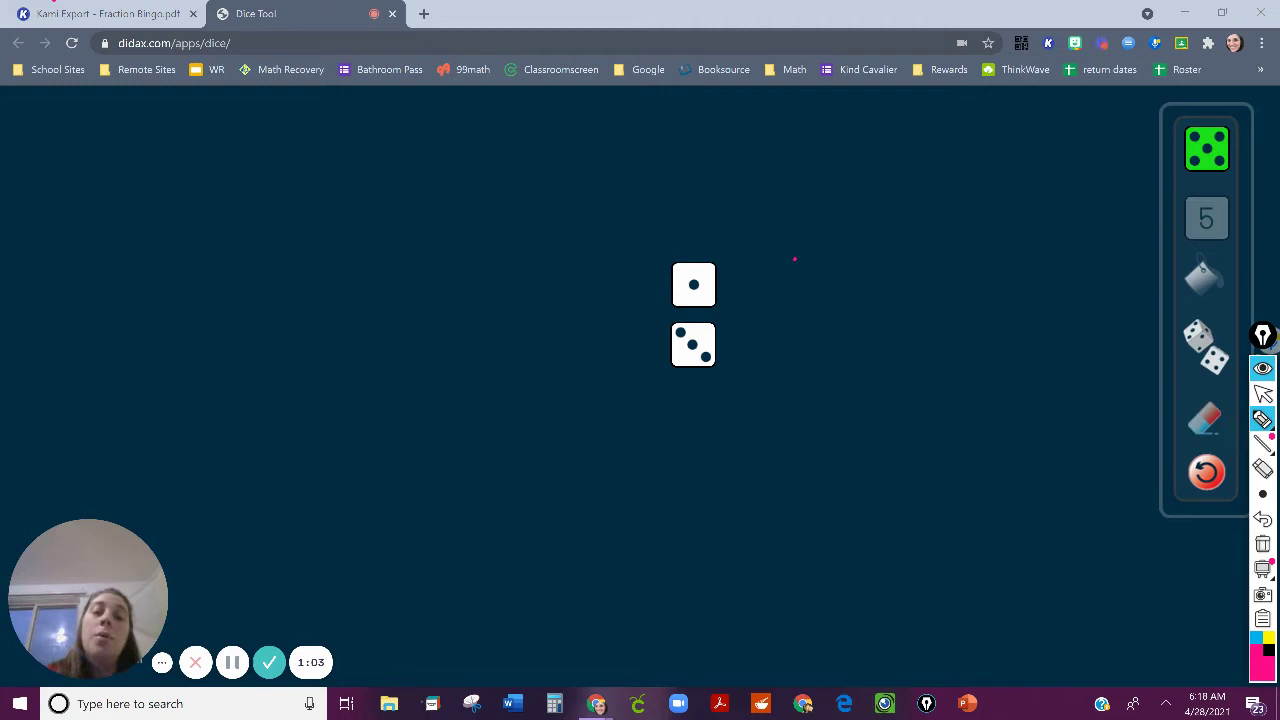
mouse_move(796, 260)
mouse_down()
mouse_move(796, 299)
mouse_move(828, 309)
mouse_move(787, 368)
mouse_up()
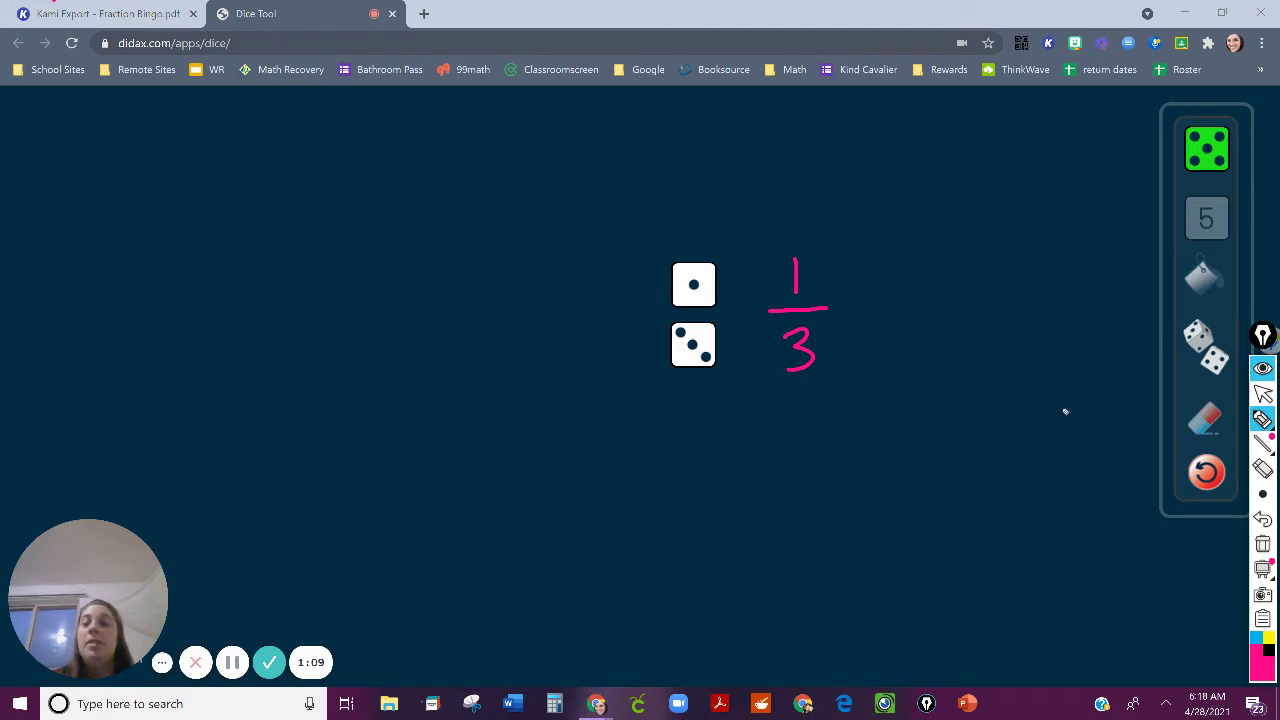
click(1263, 394)
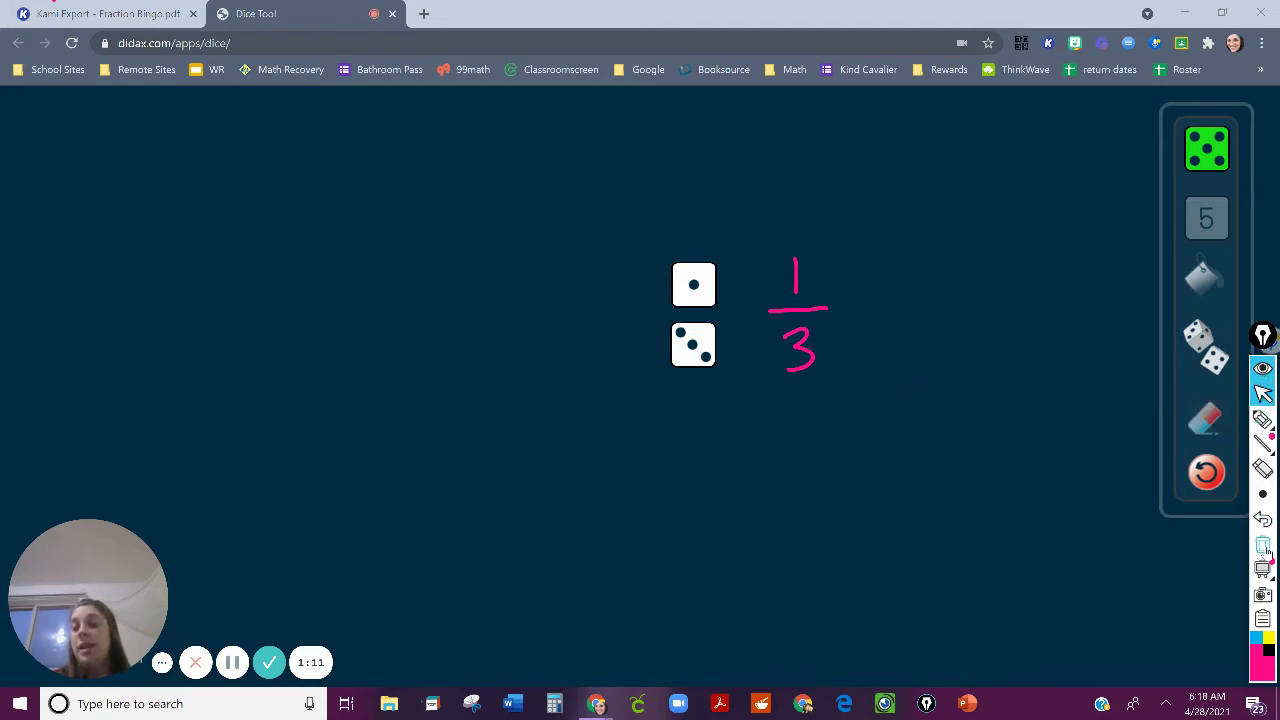
click(1263, 545)
- Shade one third of the fourth-row centre circle magenta on the bingo card
click(108, 13)
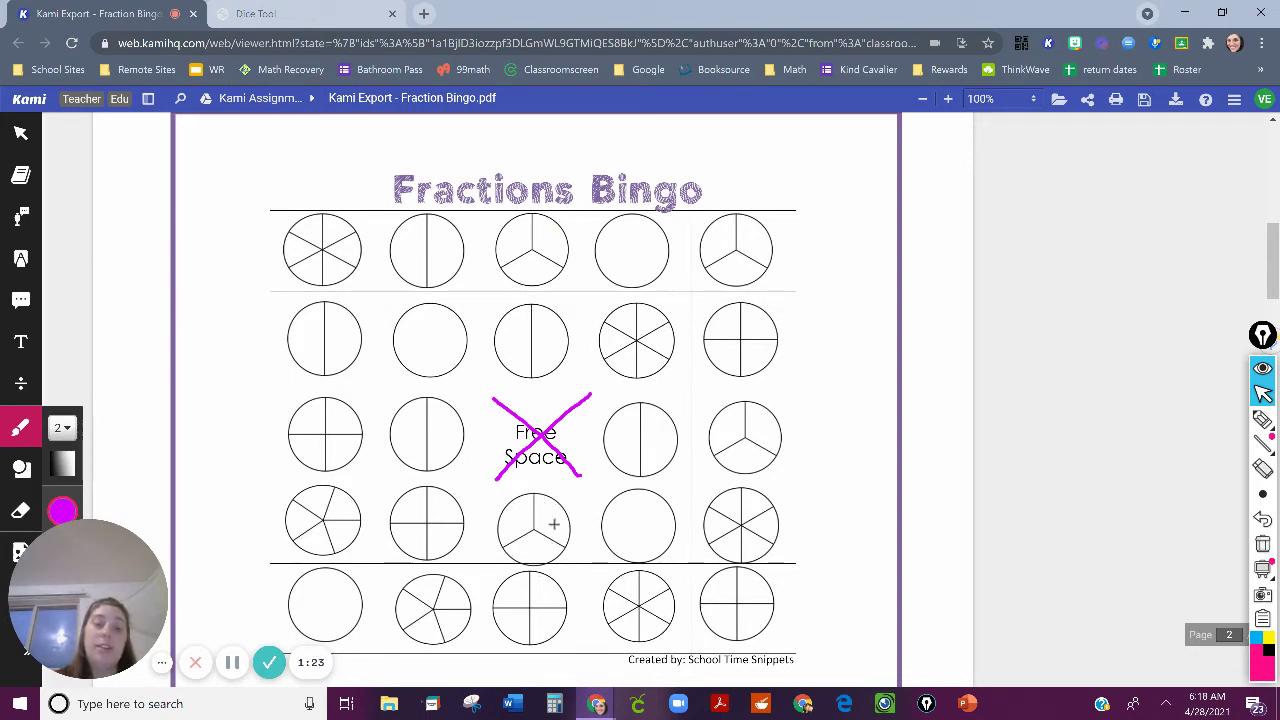
click(553, 523)
click(508, 518)
click(533, 546)
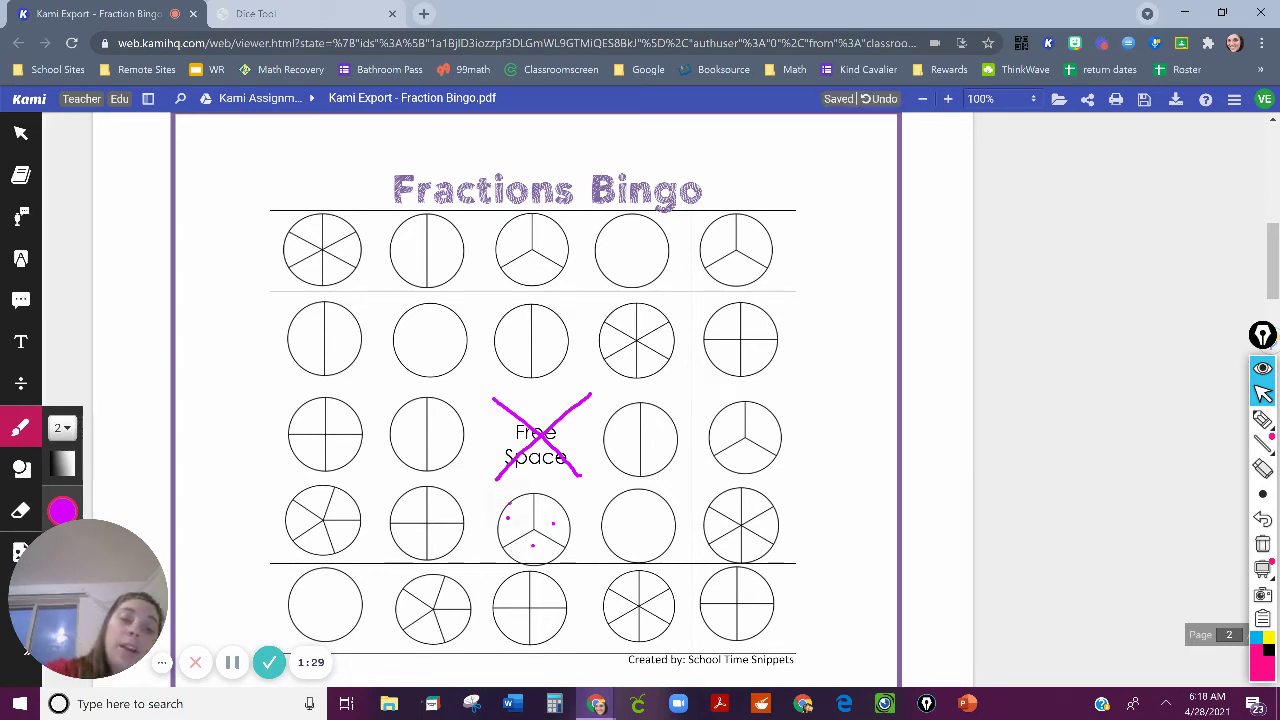
mouse_move(500, 525)
mouse_down()
mouse_move(512, 505)
mouse_move(514, 530)
mouse_move(522, 508)
mouse_up()
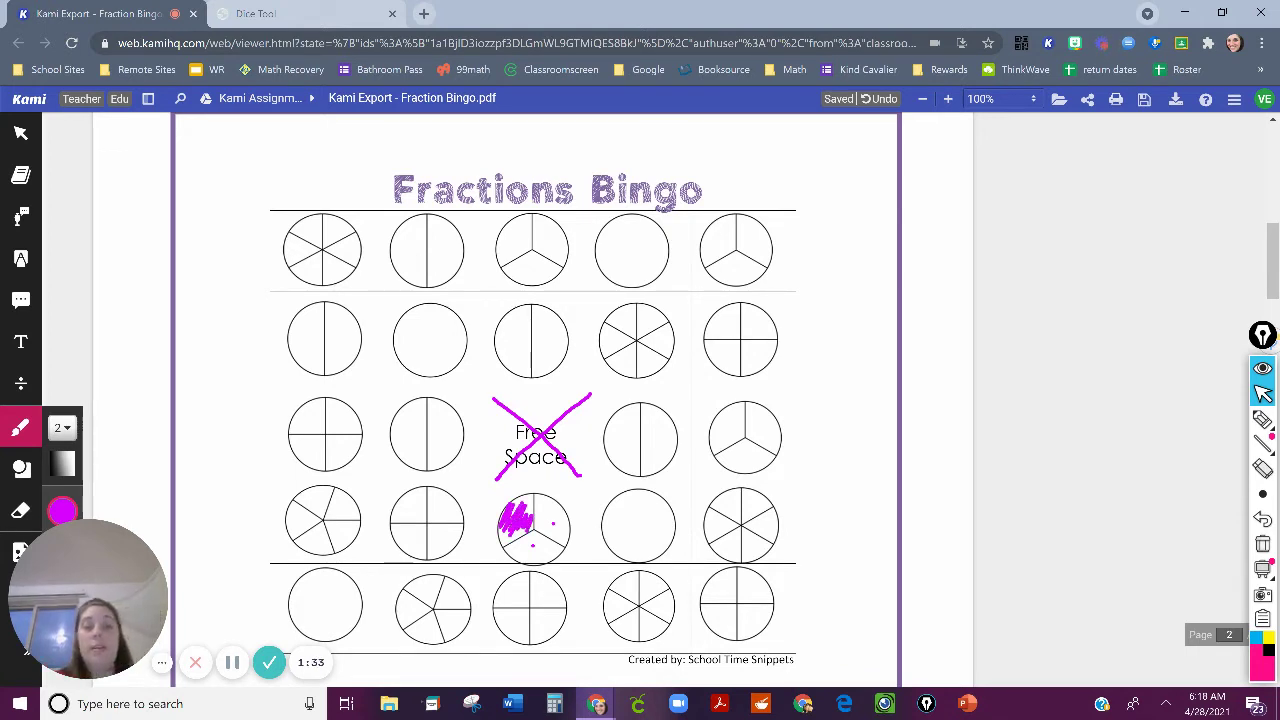
- Label the shaded fourth-row circle with a '1/3' text box above it
click(20, 341)
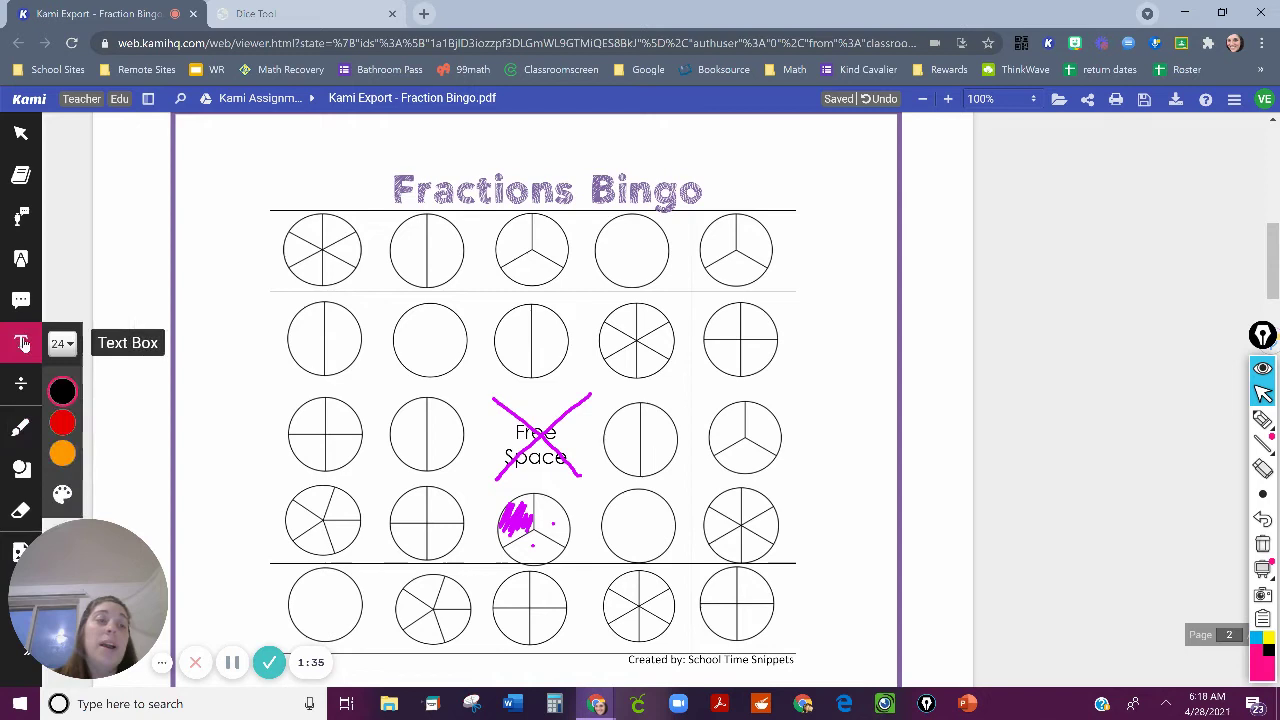
click(525, 486)
text(1/3)
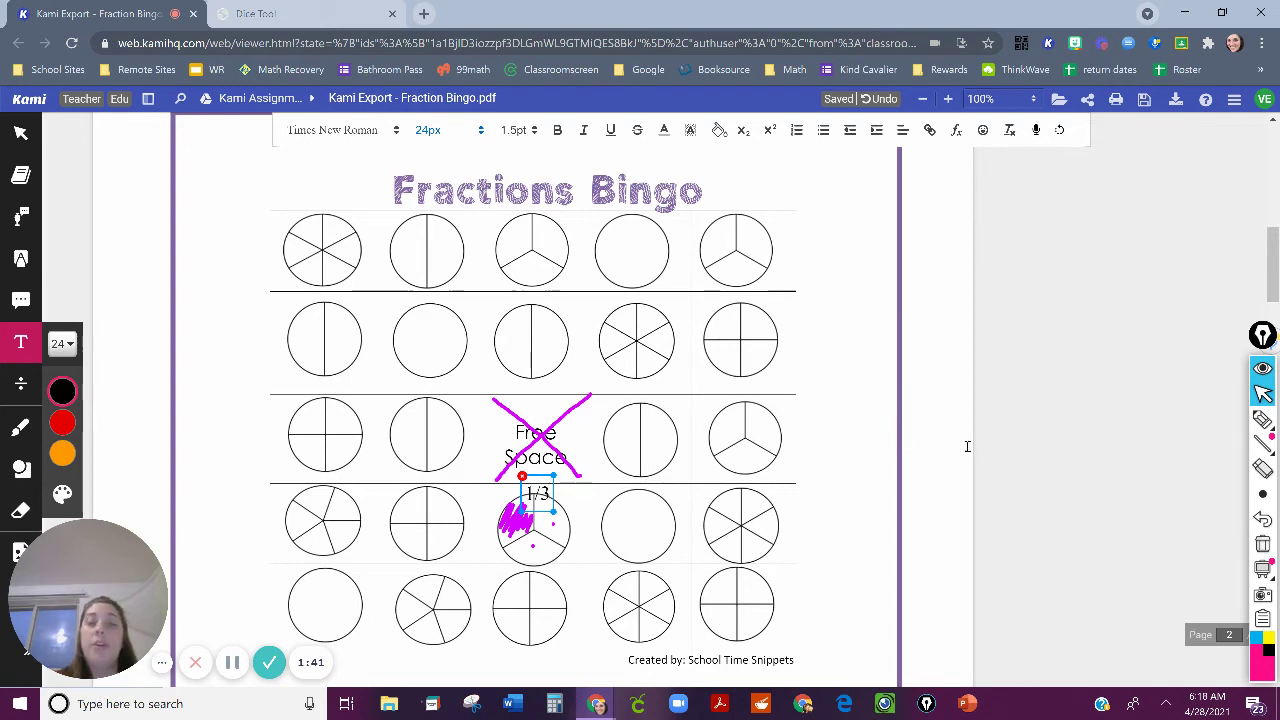
click(927, 510)
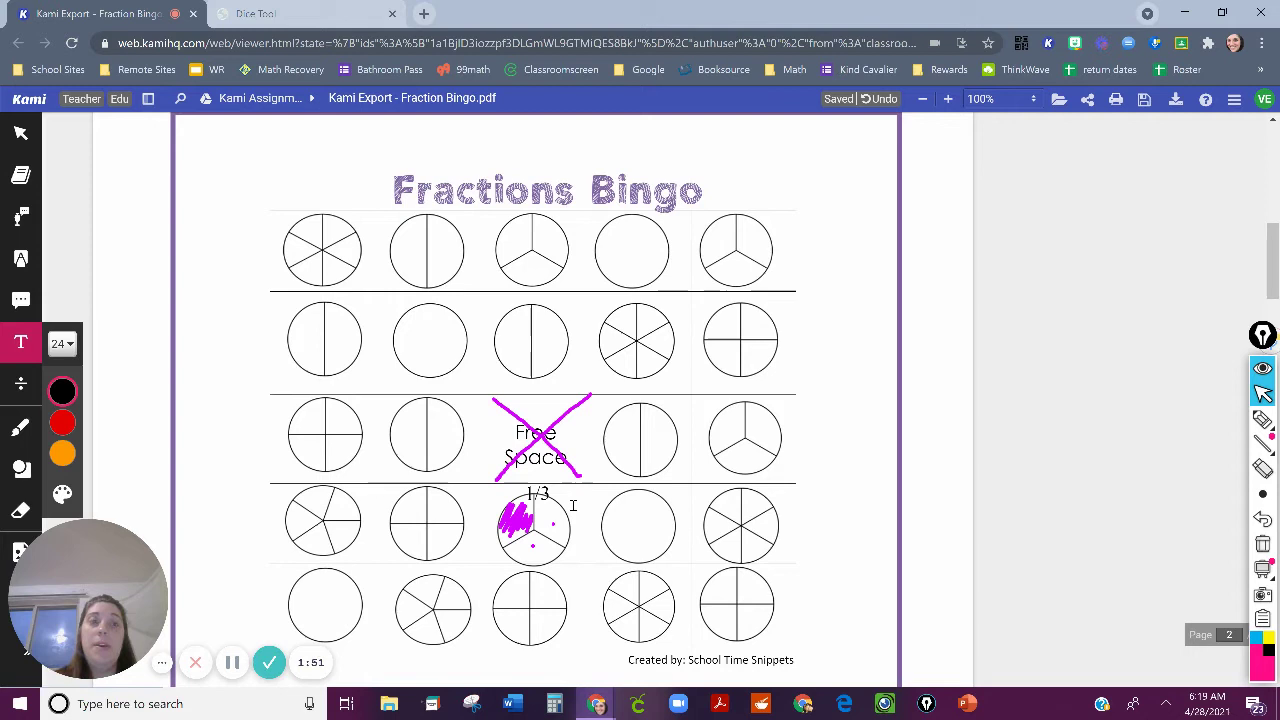
click(256, 13)
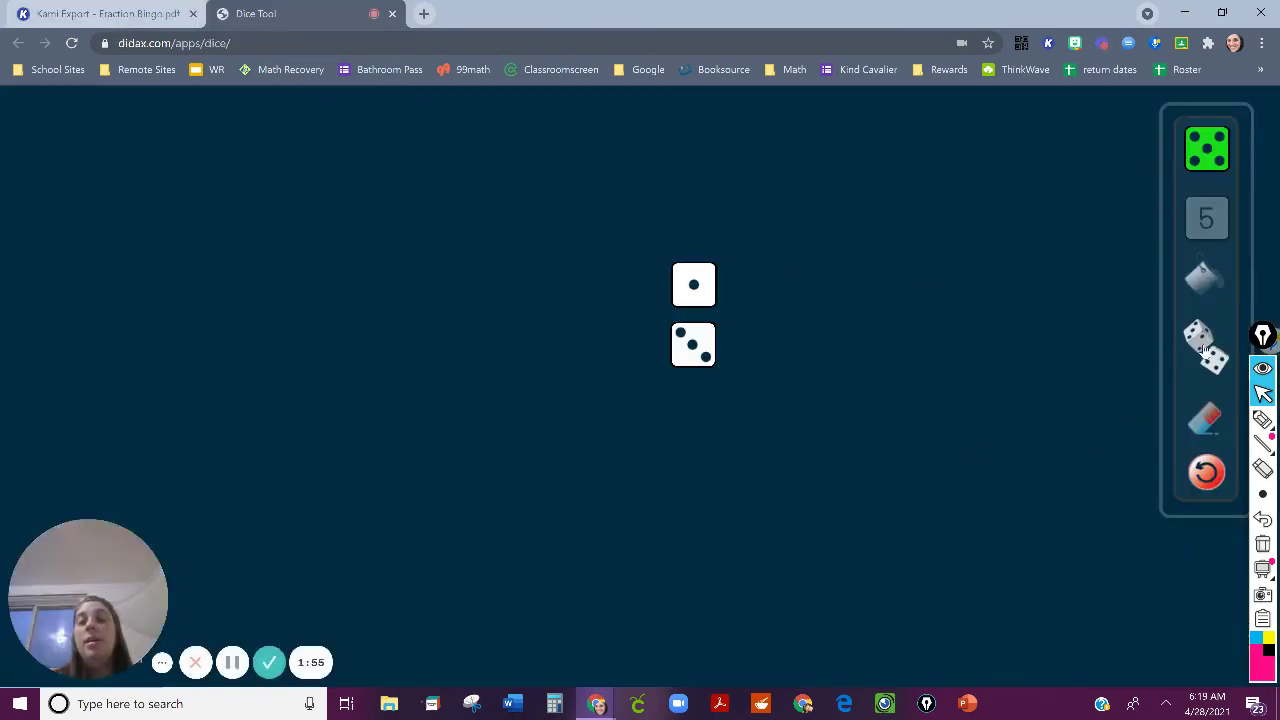
- Roll a 1 and a 3, stack the 3 below the 1, then sketch and clear a handwritten 1/3
click(1205, 345)
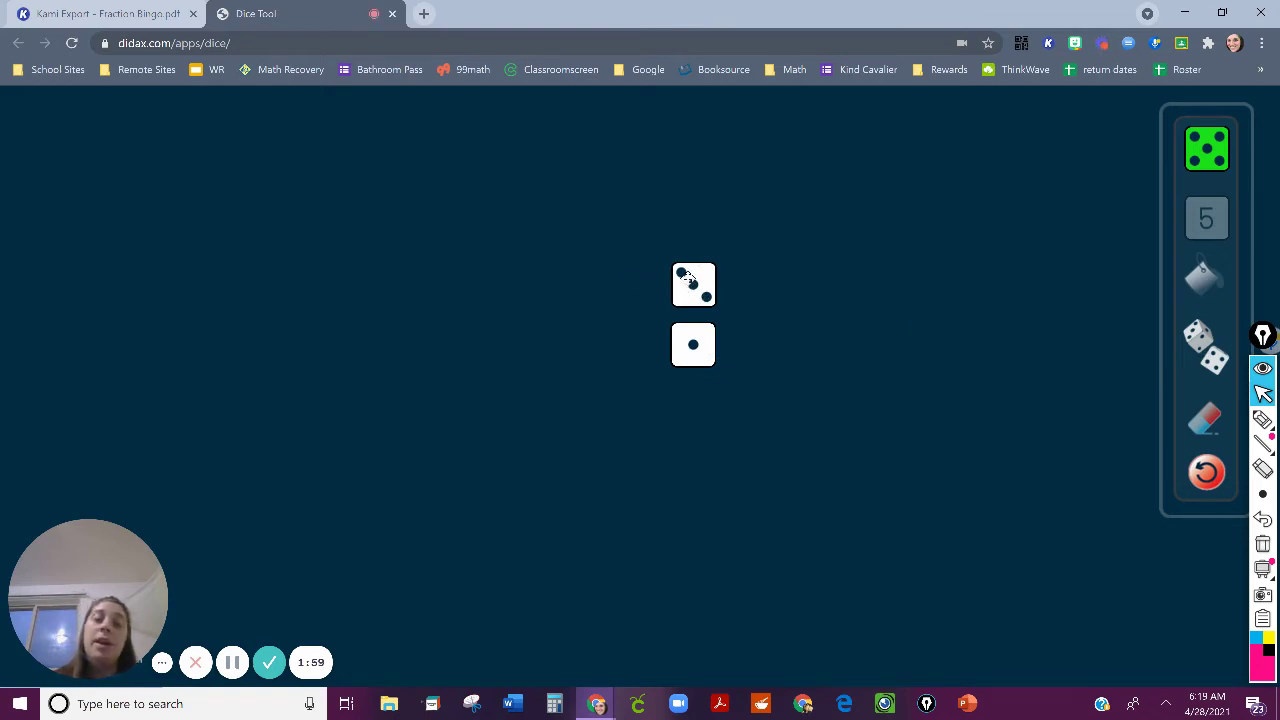
mouse_move(686, 279)
mouse_down()
mouse_move(744, 348)
mouse_move(719, 417)
mouse_move(684, 399)
mouse_up()
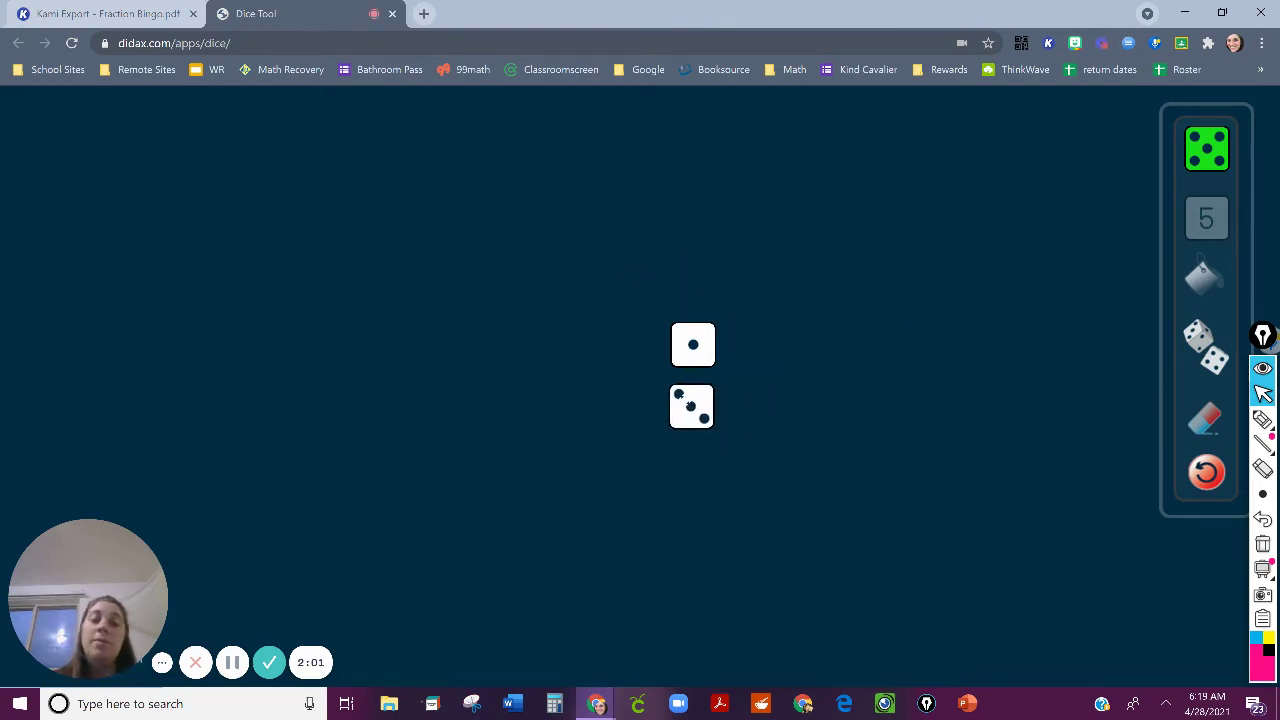
click(1262, 419)
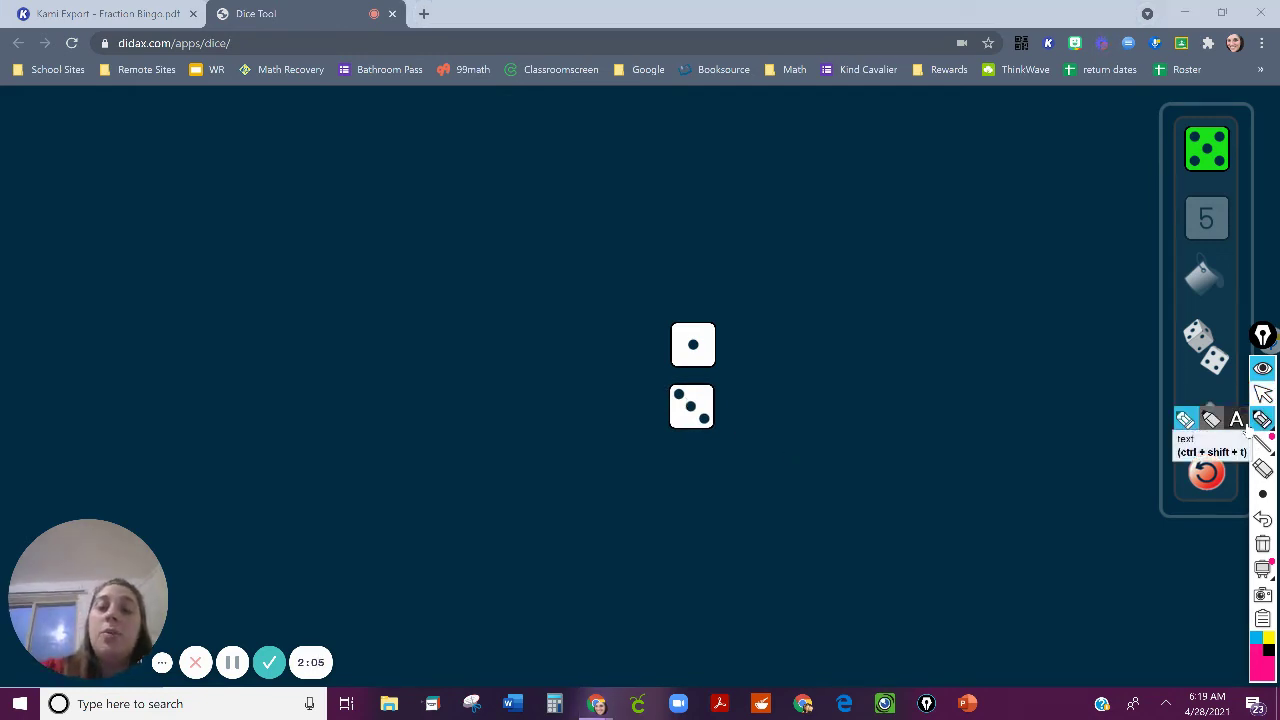
mouse_move(815, 312)
mouse_down()
mouse_move(815, 355)
mouse_move(835, 366)
mouse_move(826, 410)
mouse_move(788, 430)
mouse_up()
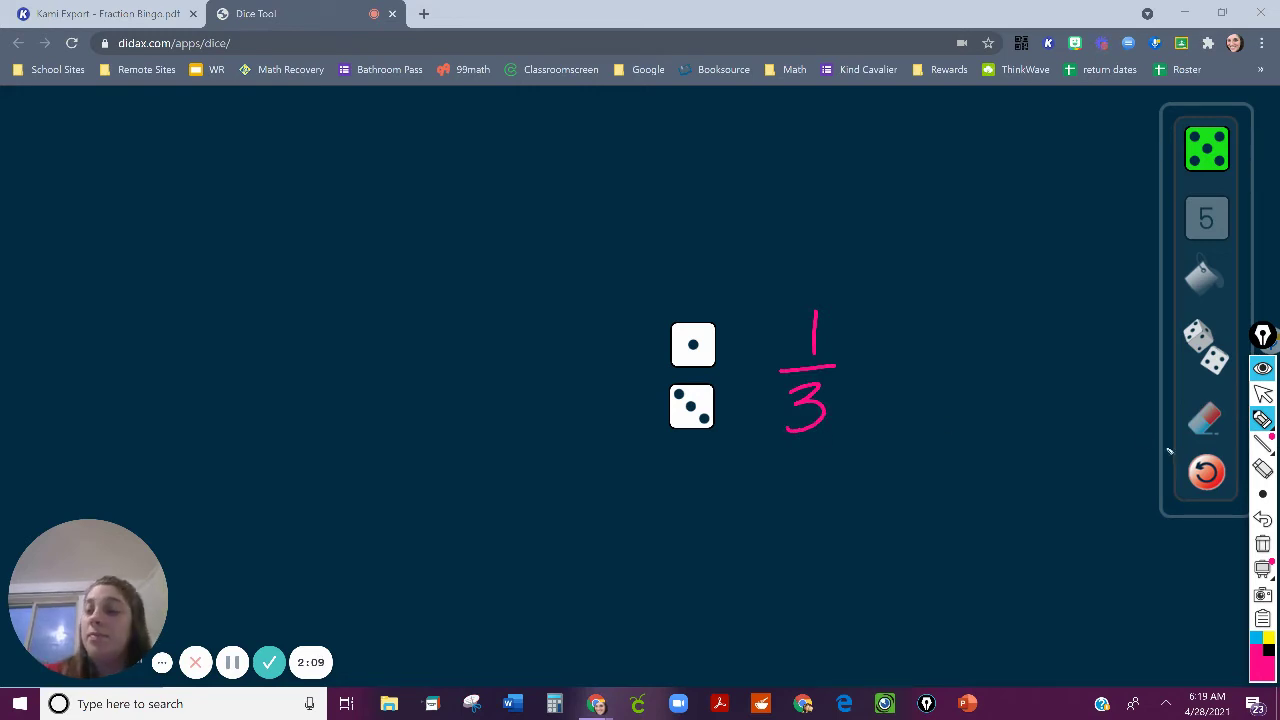
click(1263, 394)
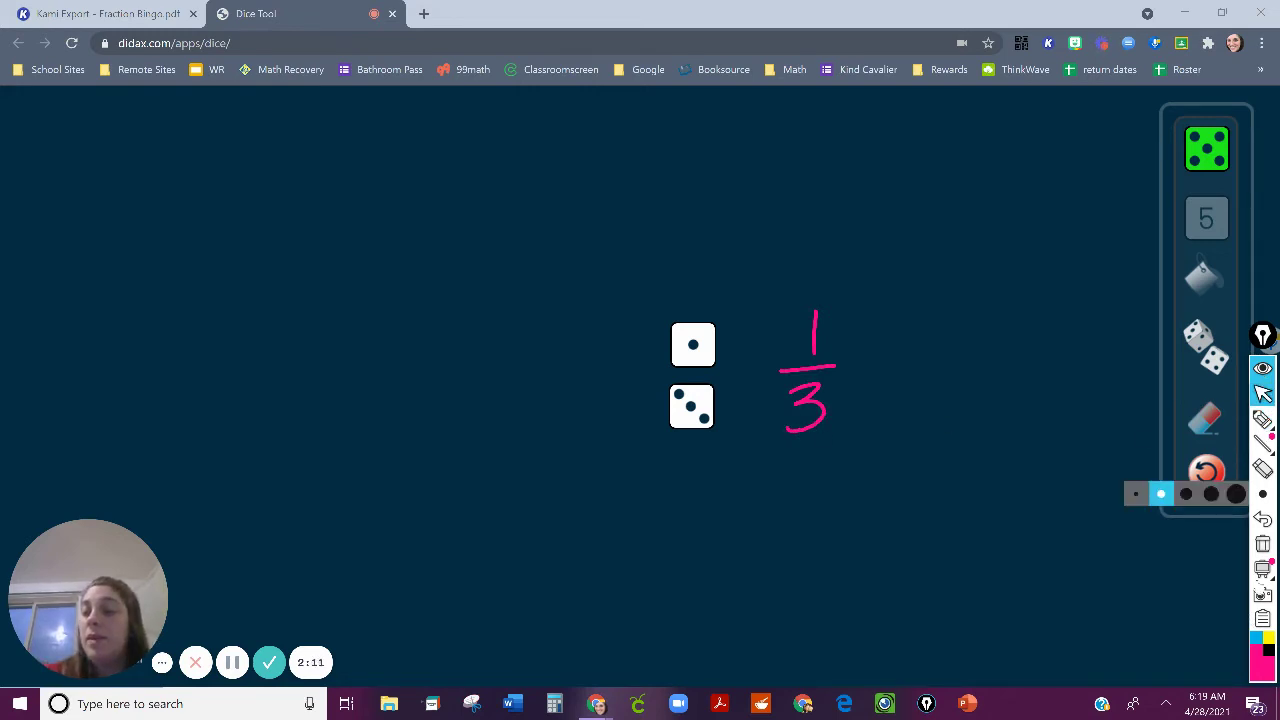
click(1263, 543)
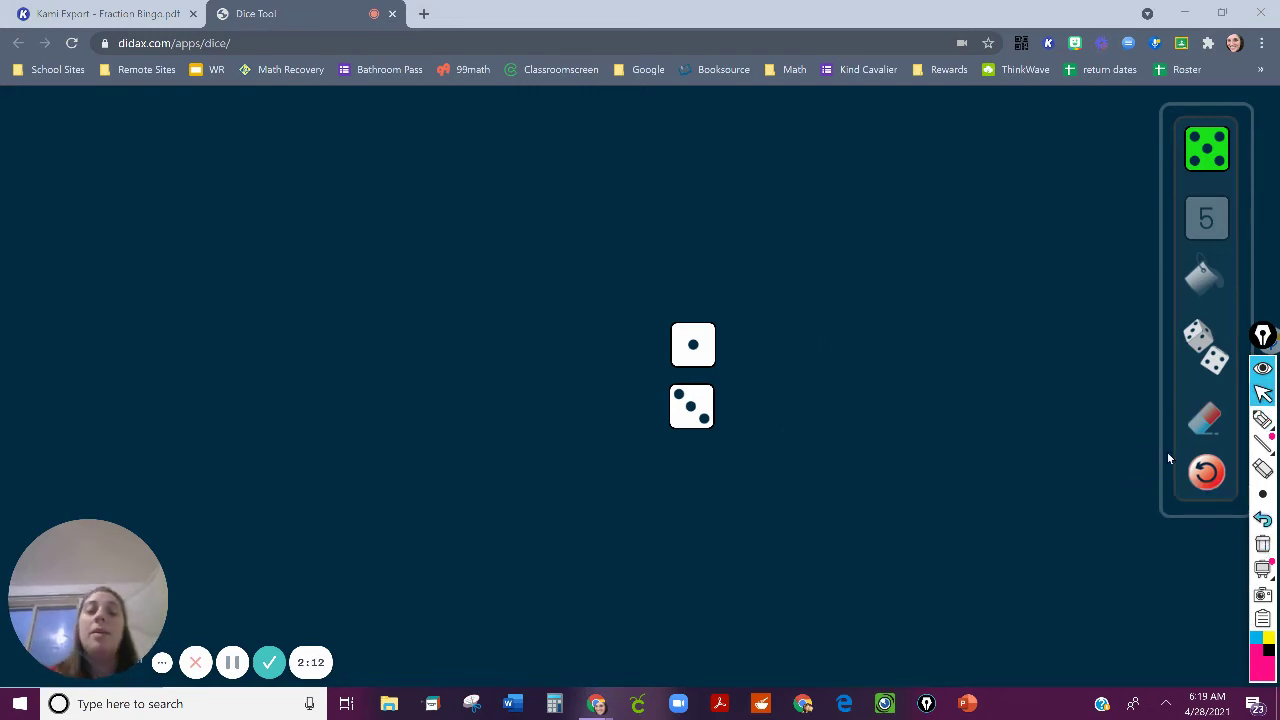
- Shade one part of the top-row three-part circle magenta with the Drawing tool
click(117, 8)
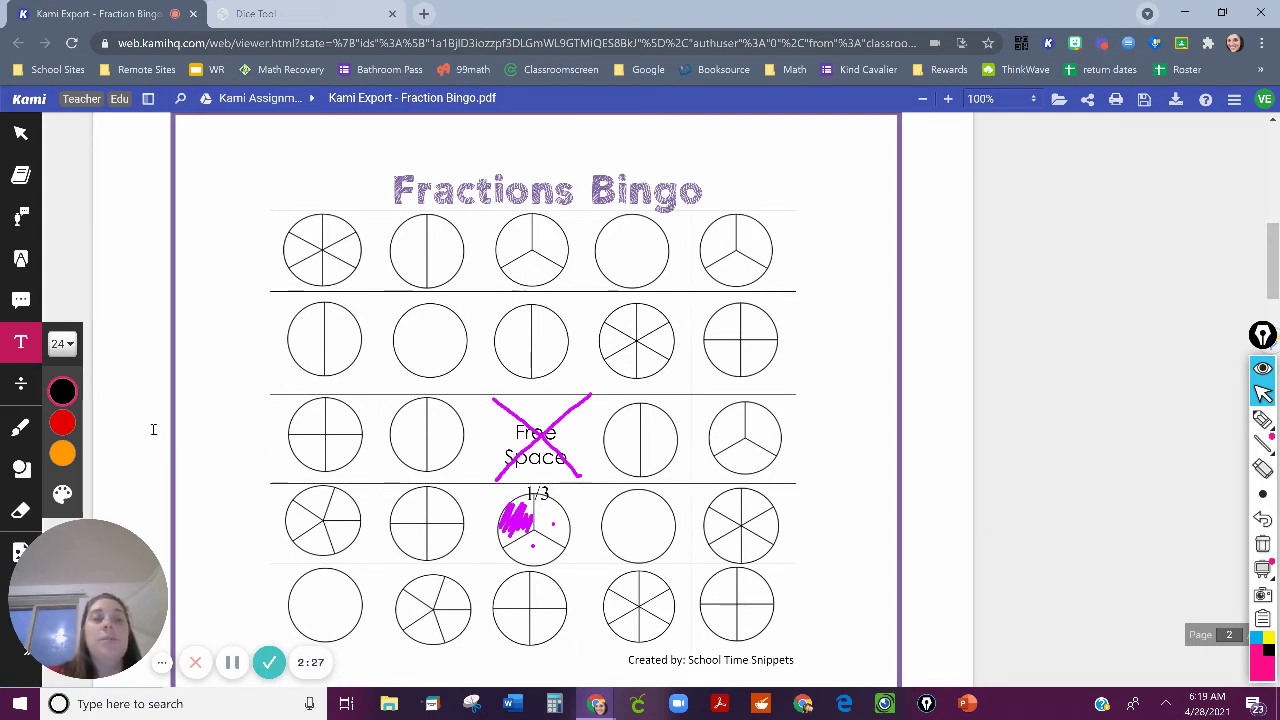
click(20, 427)
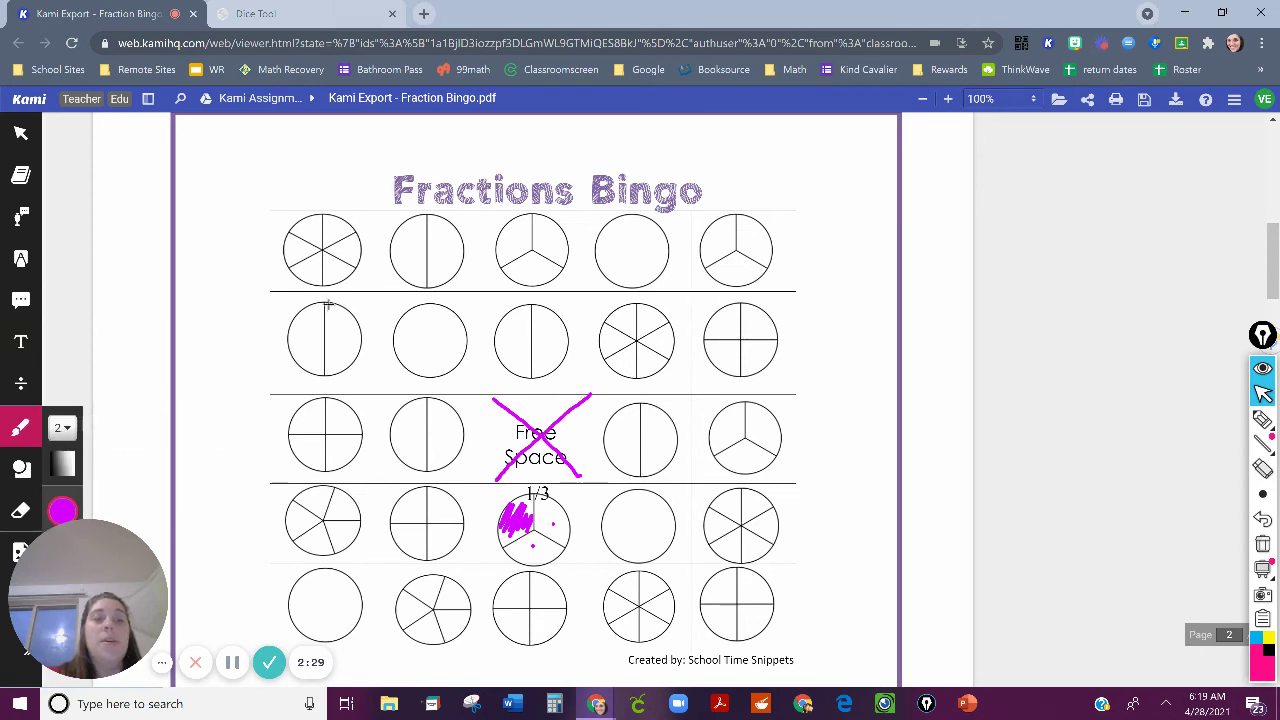
drag(519, 225, 530, 245)
- Add a '1/3' text label below the shaded top-row circle
key(t)
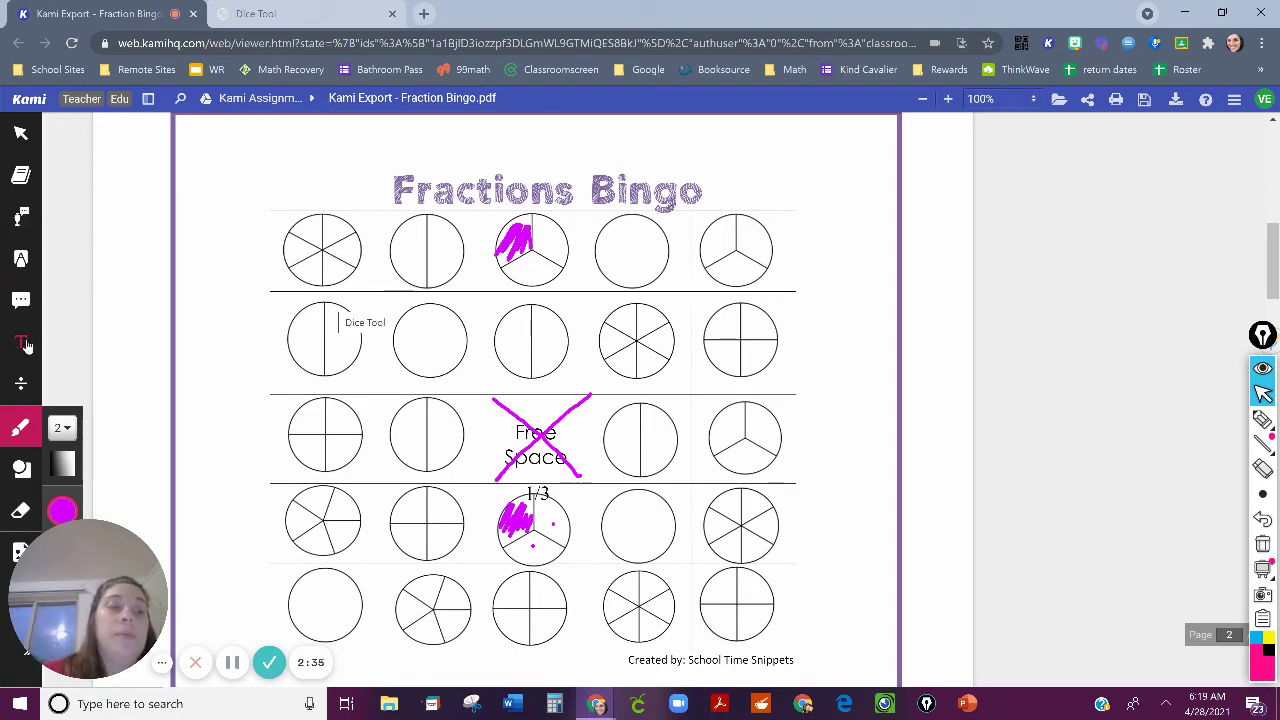
click(528, 272)
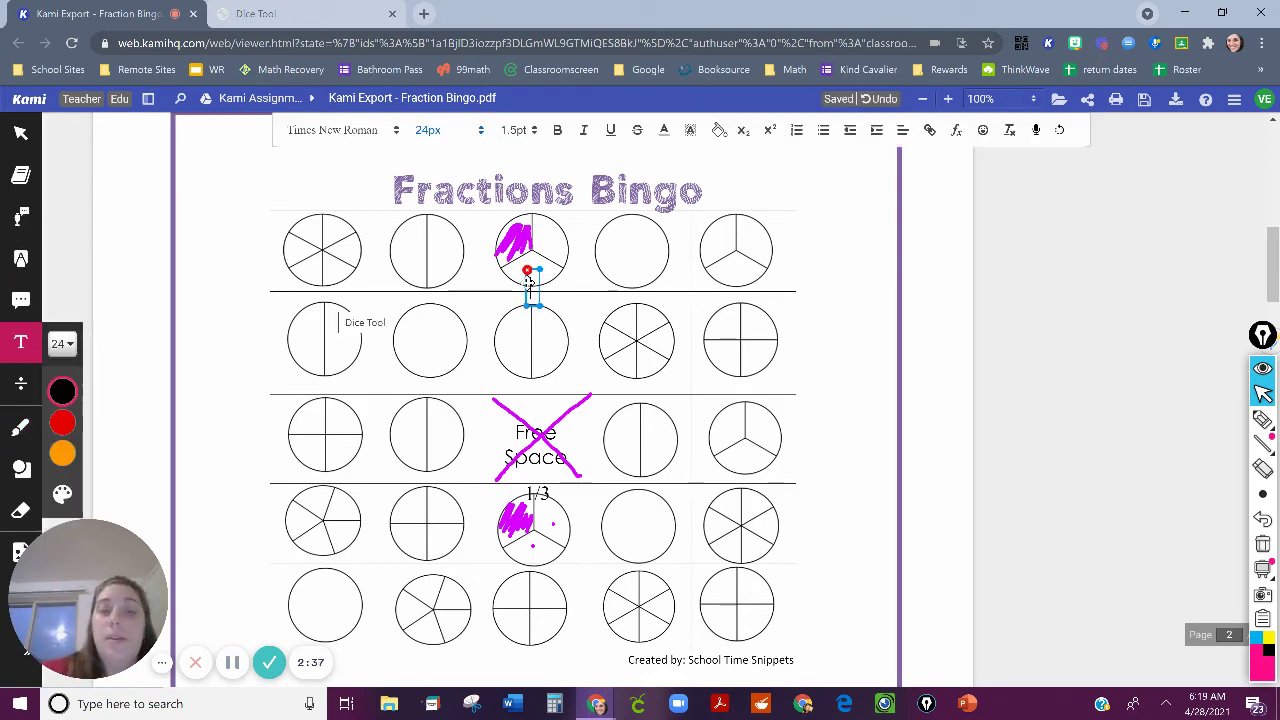
text(1/3)
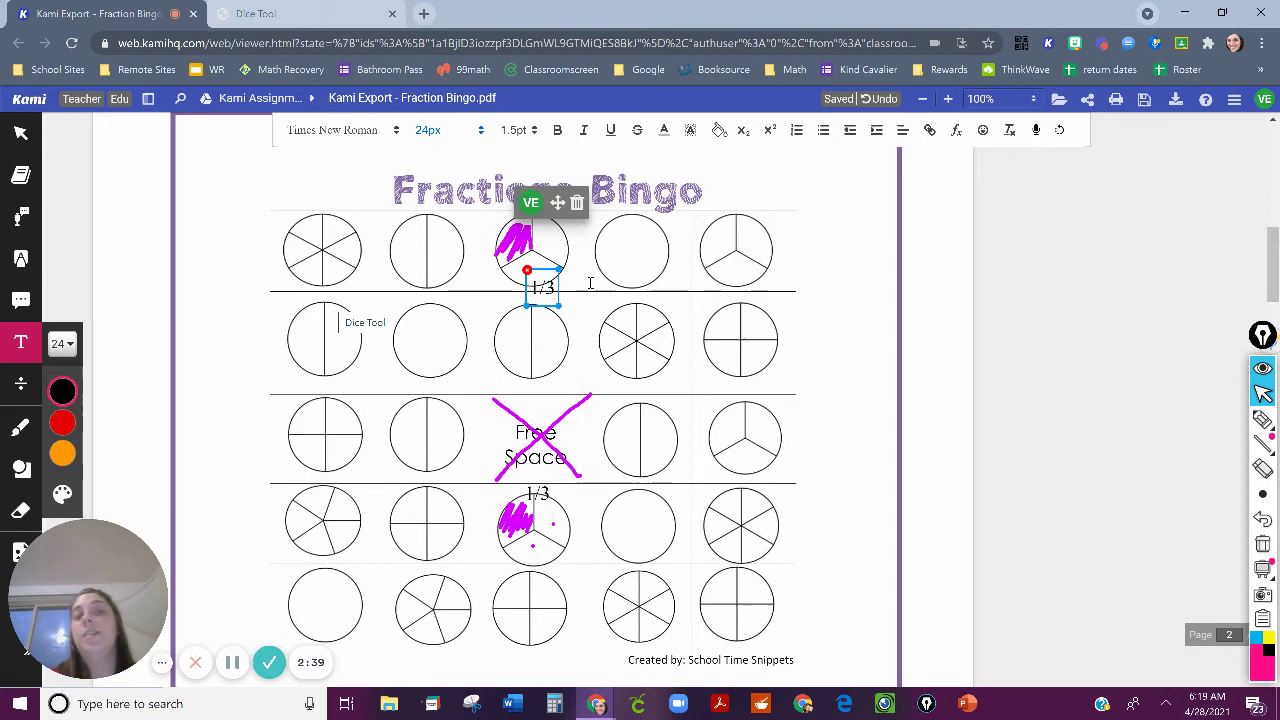
click(1070, 270)
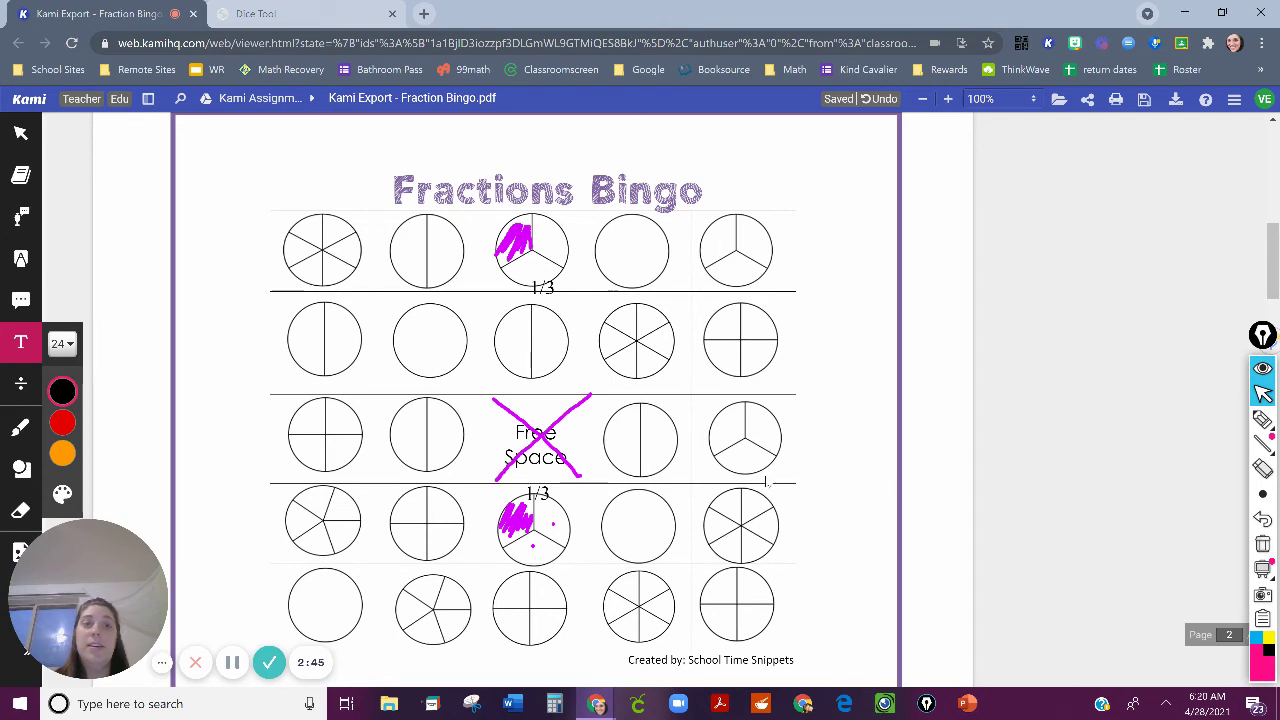
- Roll a new pair of dice, sketch 3/5 beside them with the pen, then clear it
click(262, 10)
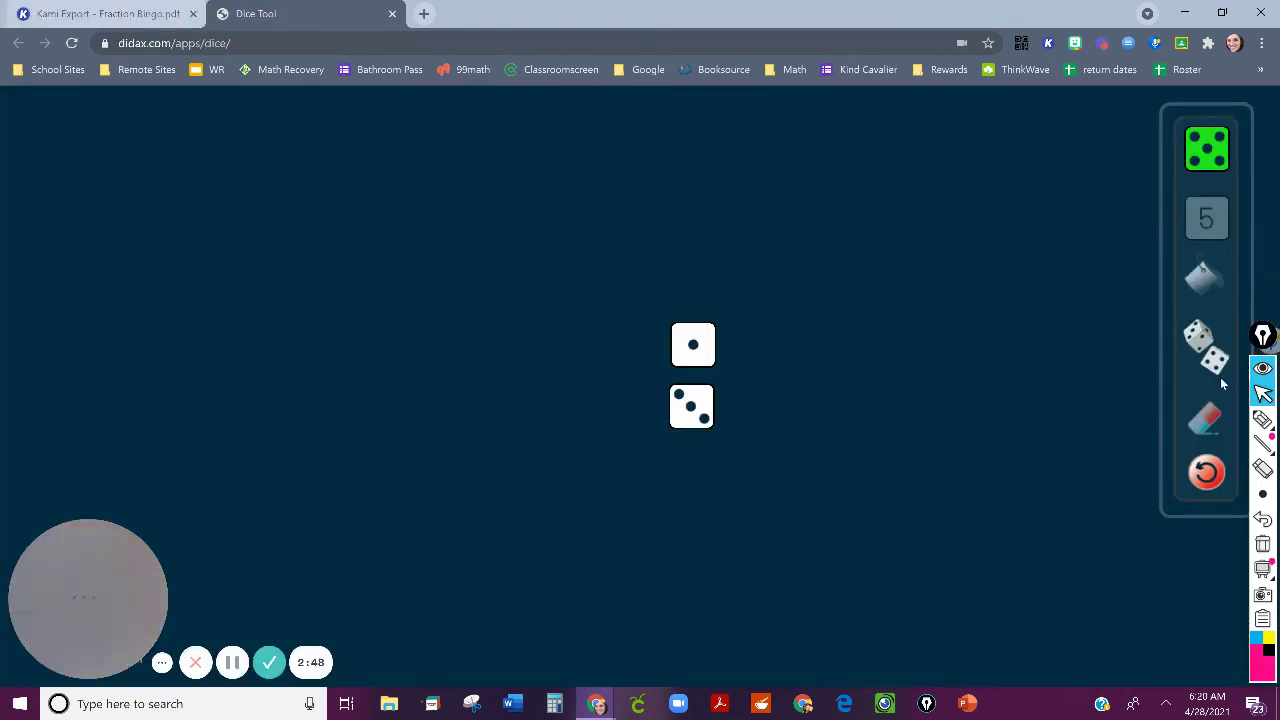
click(1208, 345)
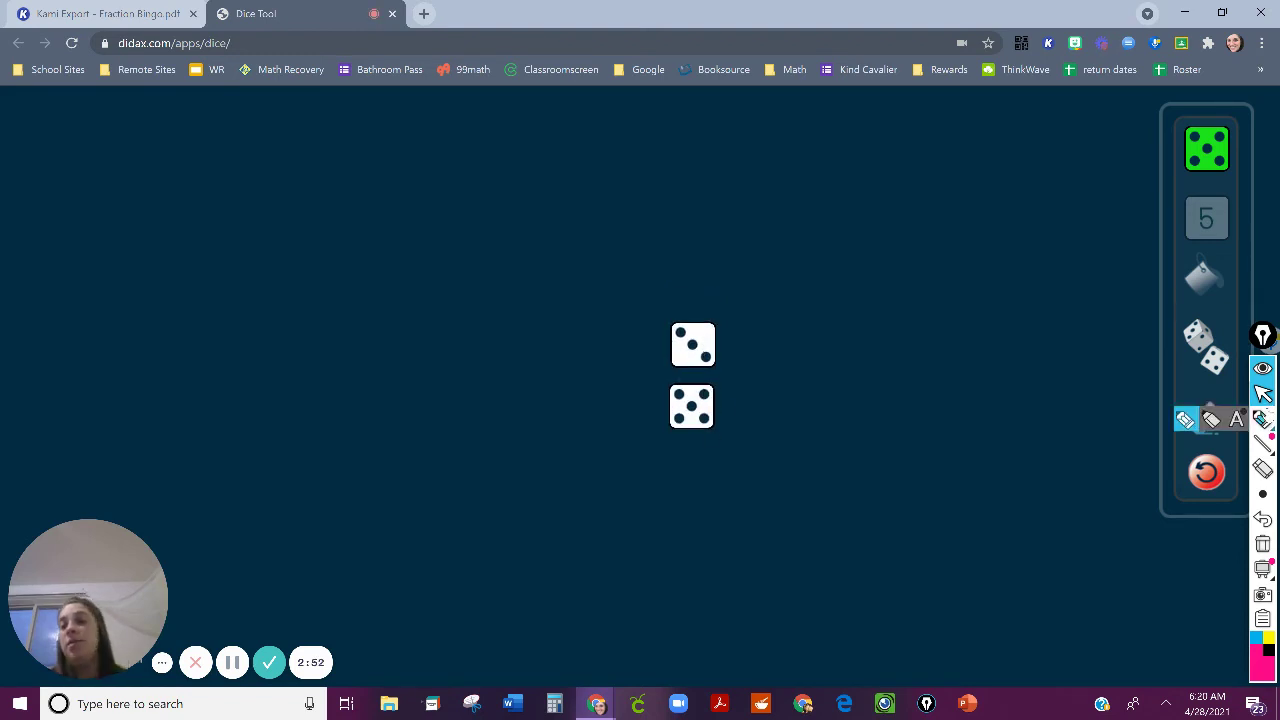
click(1263, 420)
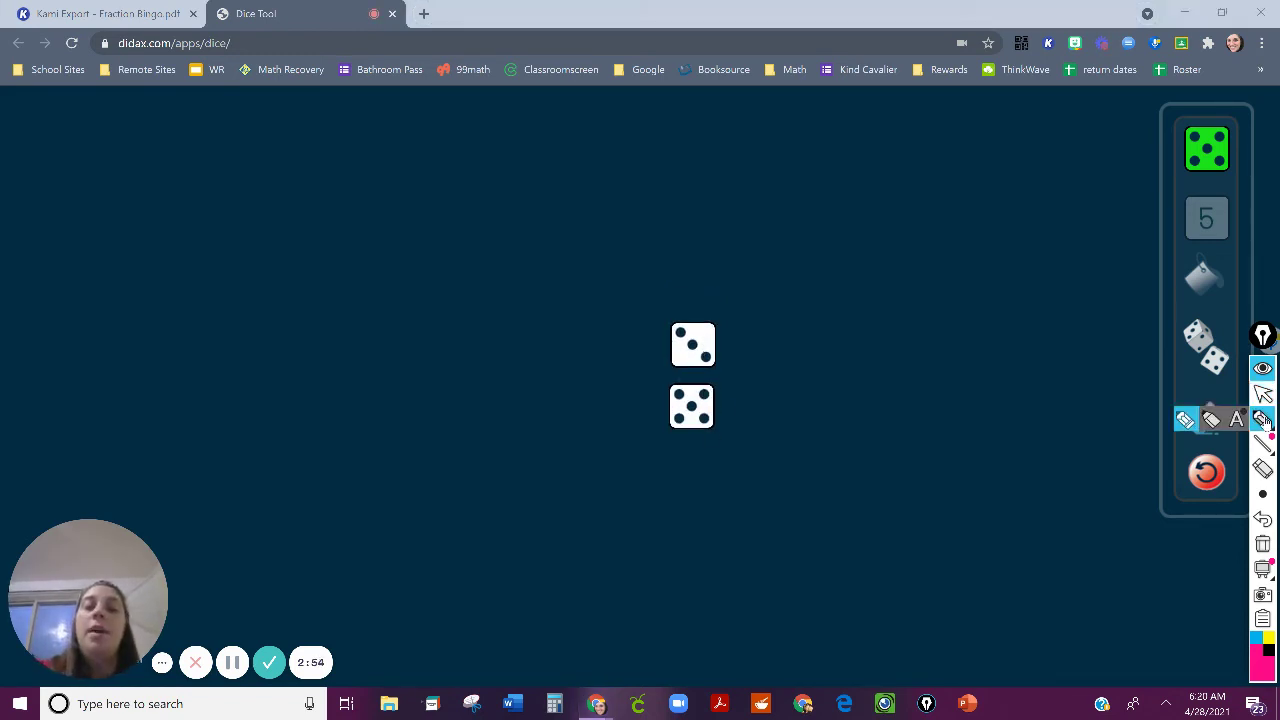
mouse_move(779, 319)
mouse_down()
mouse_move(793, 334)
mouse_move(779, 350)
mouse_move(821, 360)
mouse_move(814, 412)
mouse_move(782, 424)
mouse_up()
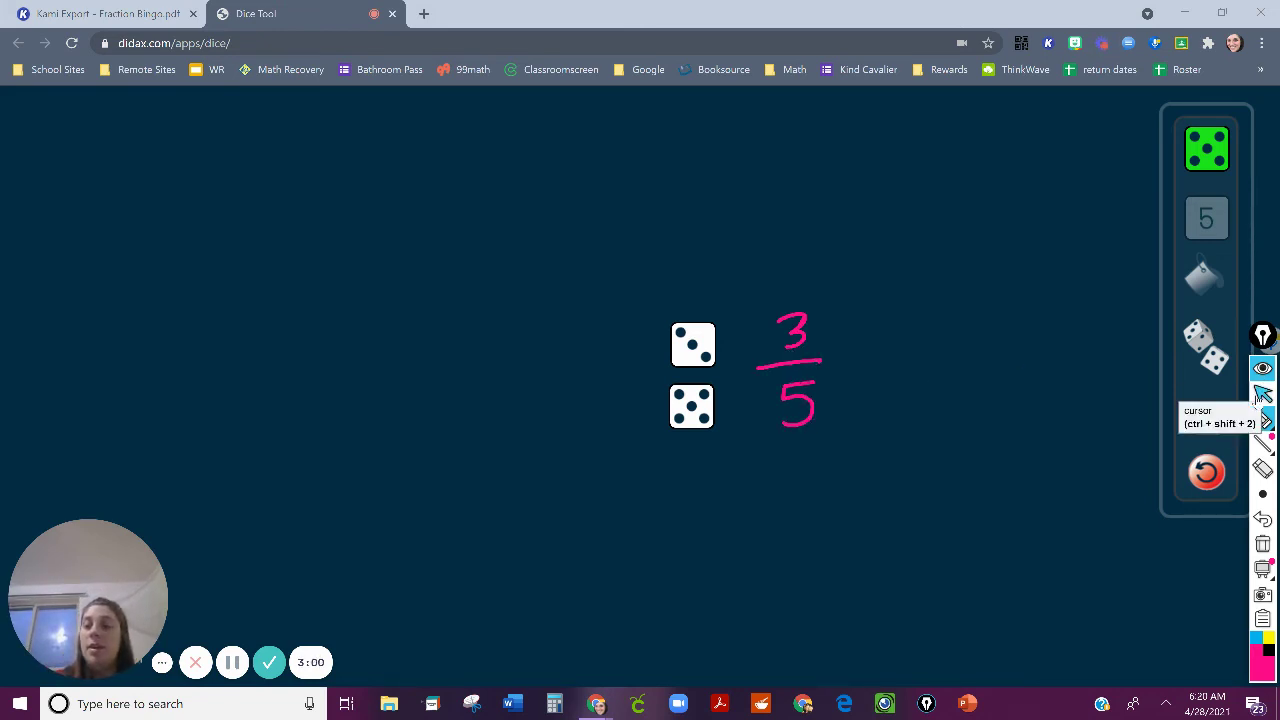
click(1262, 393)
click(1262, 543)
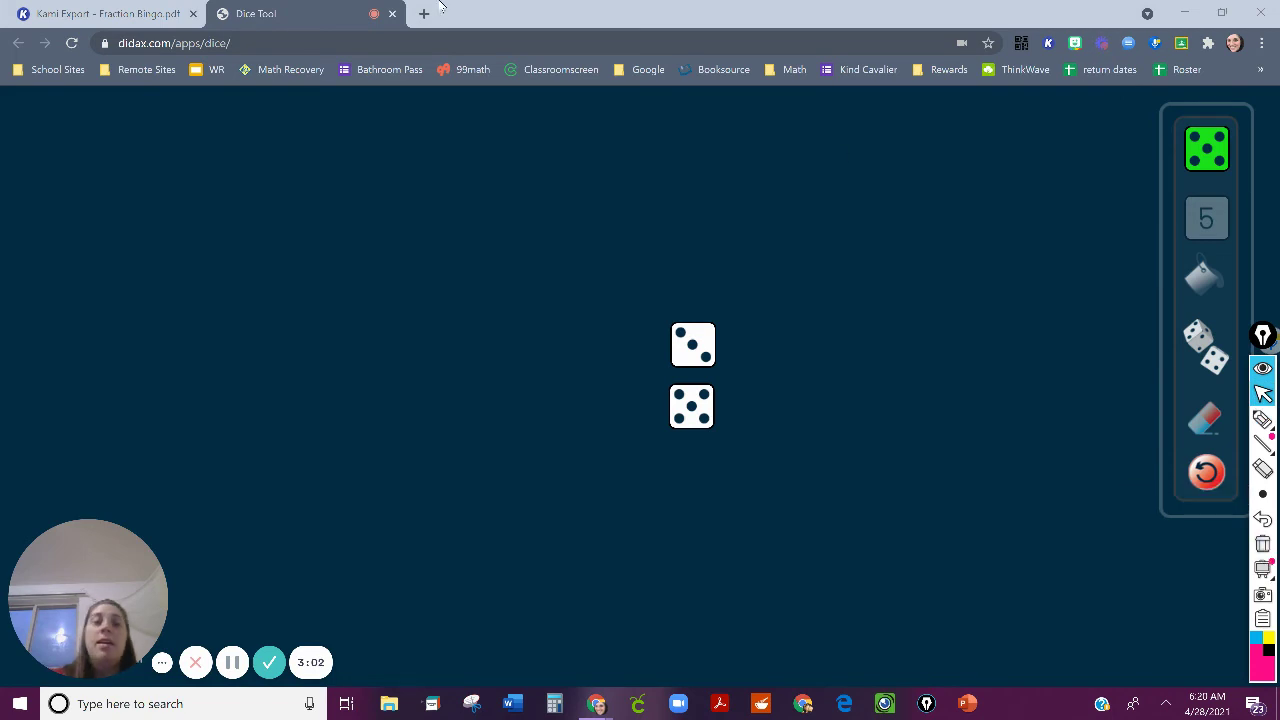
- Shade three fifths of the bottom-row five-part circle magenta
click(100, 13)
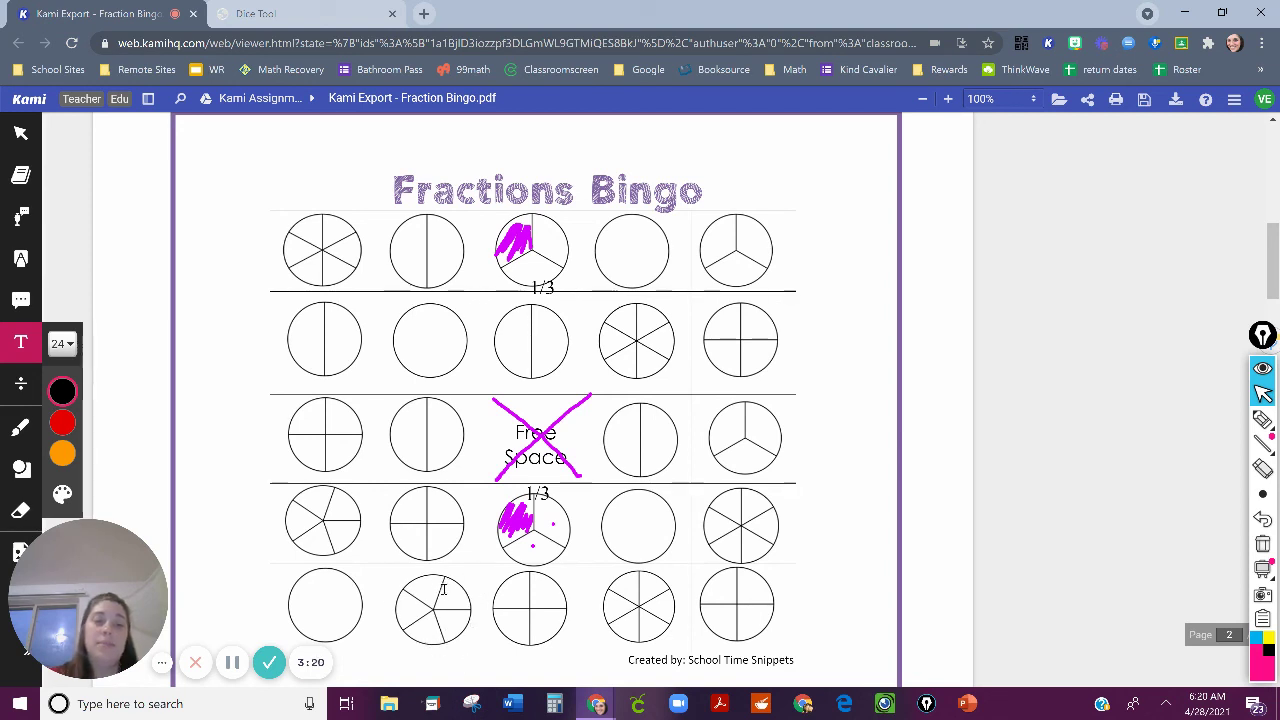
click(20, 428)
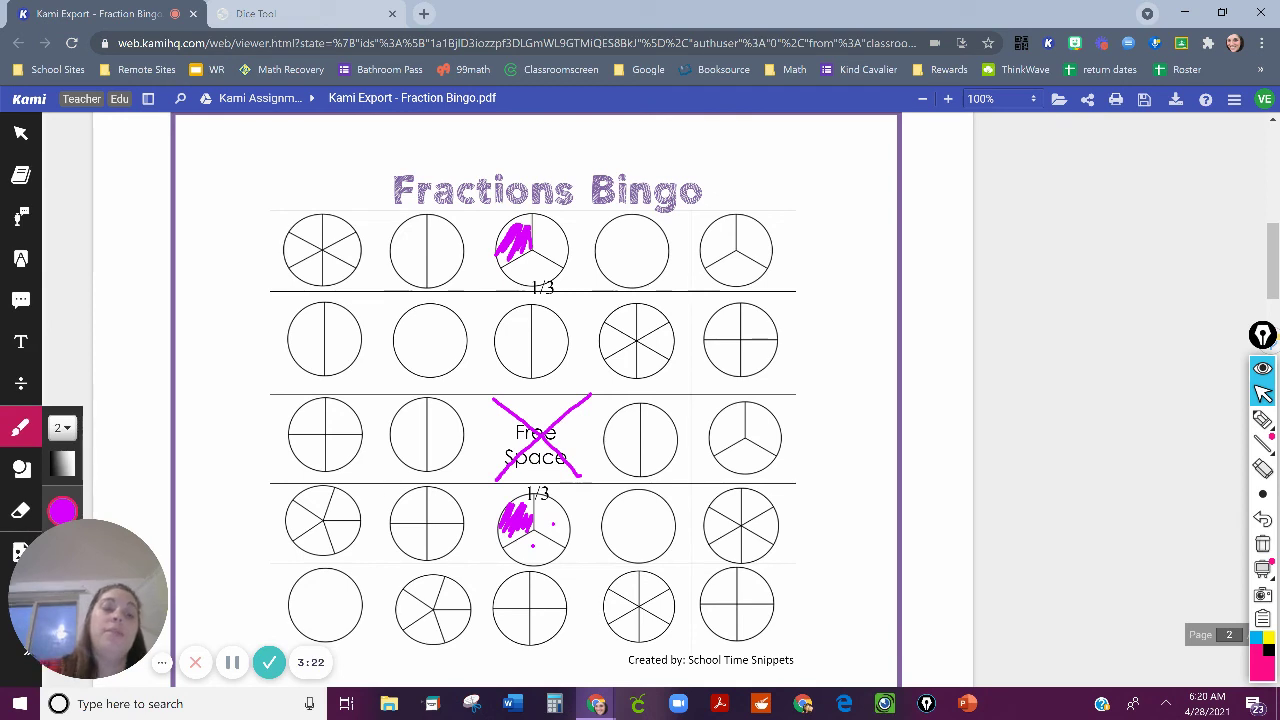
mouse_move(405, 600)
mouse_down()
mouse_move(420, 612)
mouse_move(430, 592)
mouse_move(436, 606)
mouse_move(467, 600)
mouse_up()
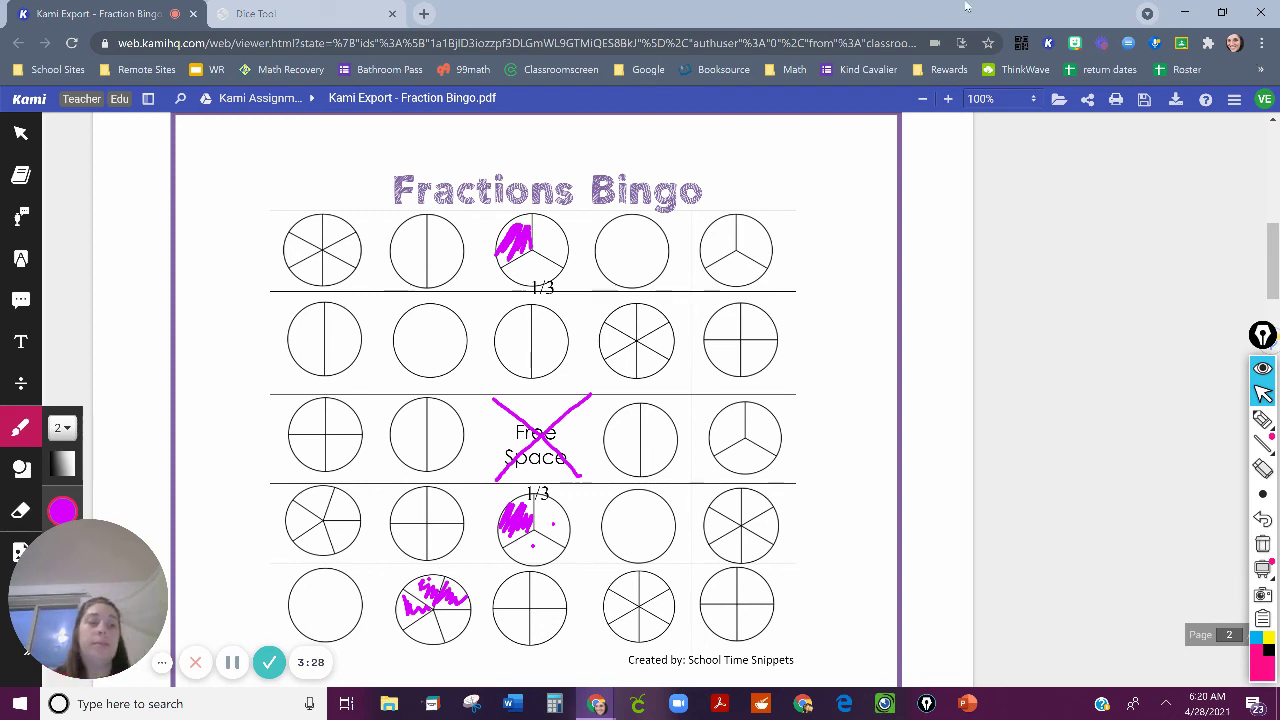
- Add a '3/5' text label beneath the shaded bottom-row circle
click(21, 341)
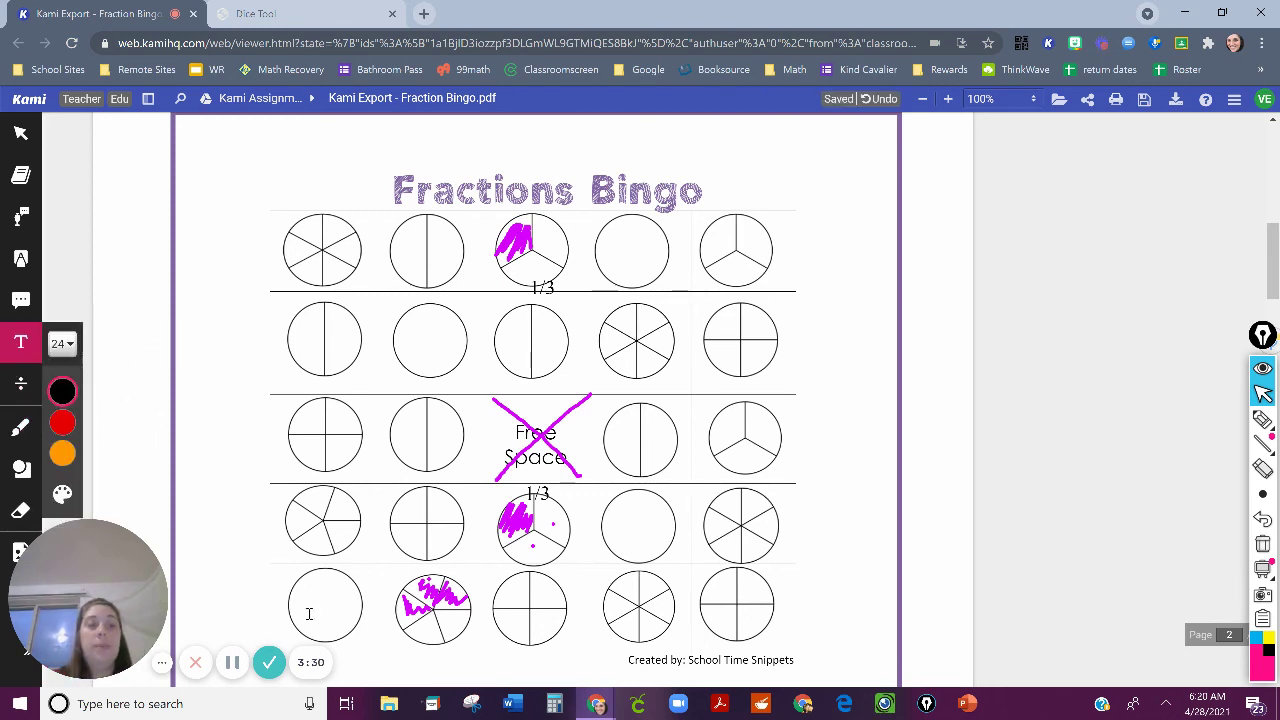
click(405, 650)
text(3/5)
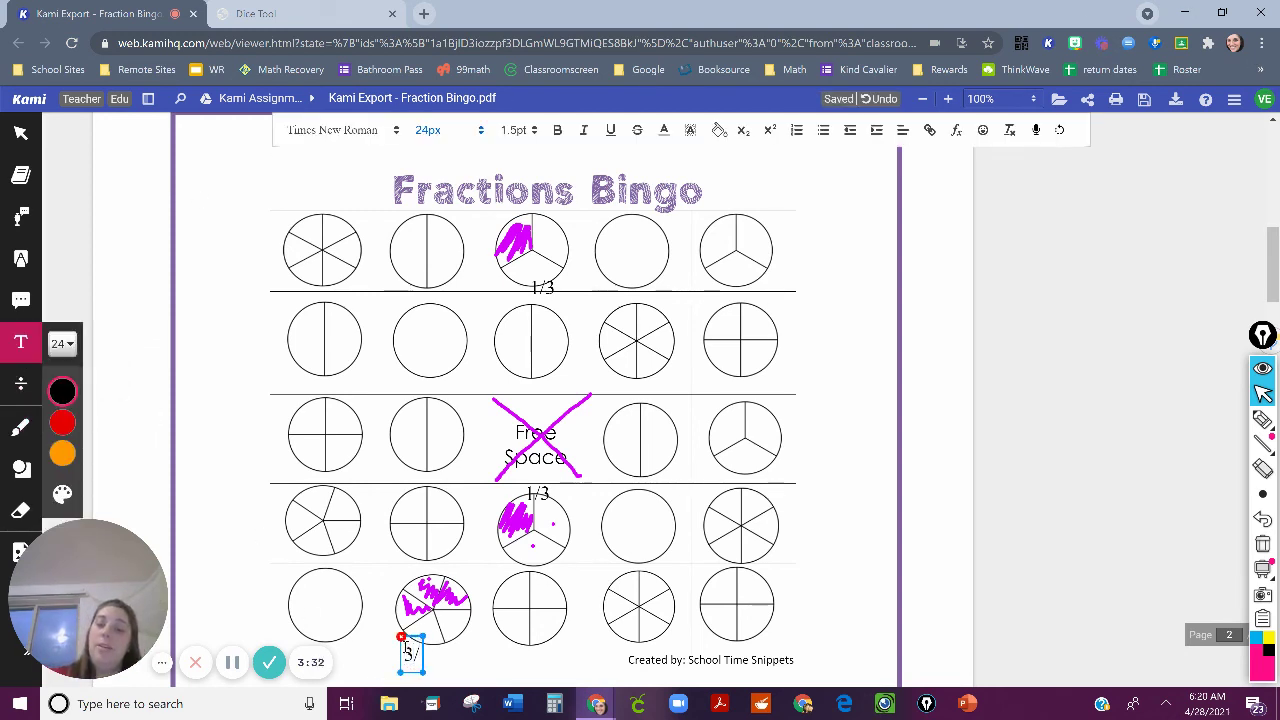
click(1126, 455)
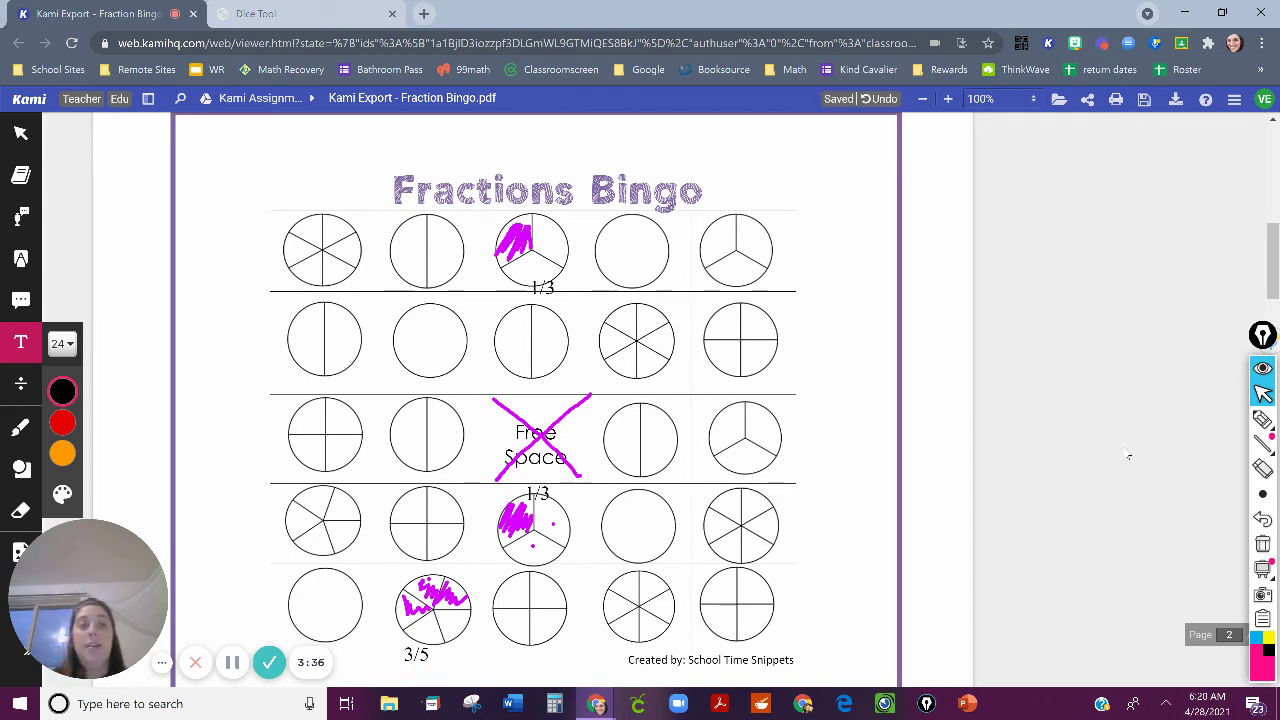